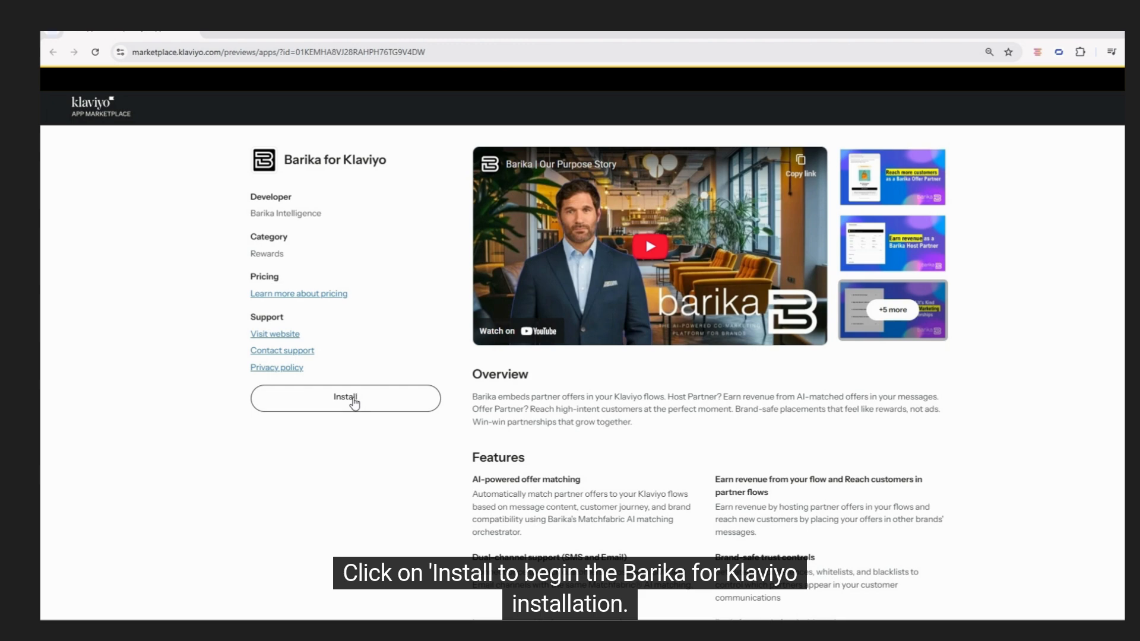
# Install Barika for Klaviyo from the app marketplace and allow it to access the account's information.
pyautogui.click(354, 402)
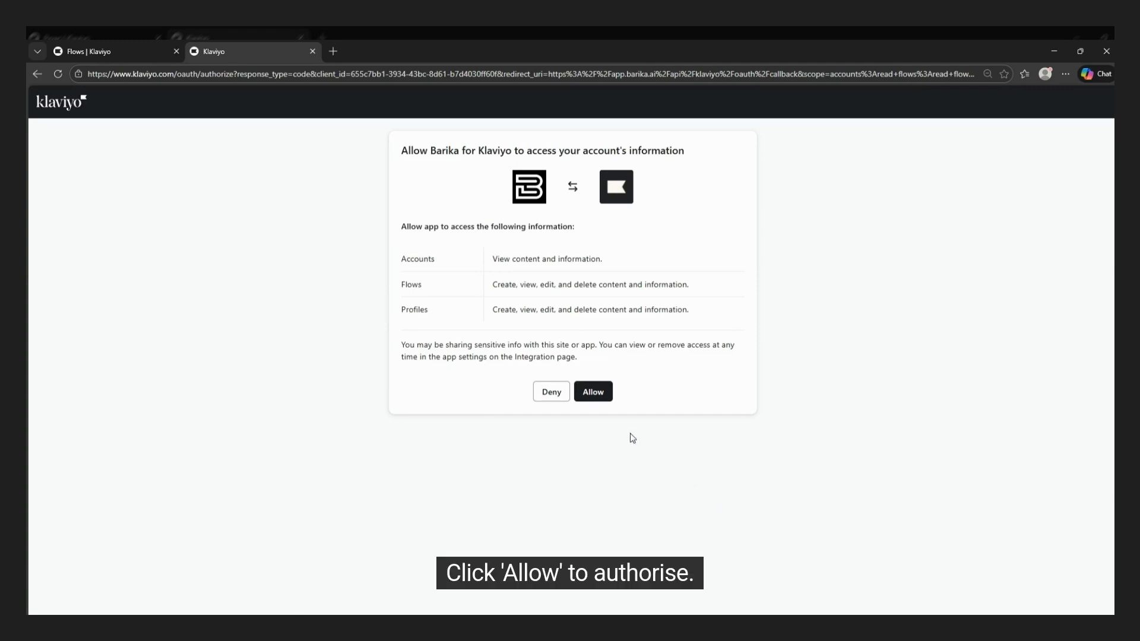
pyautogui.click(593, 395)
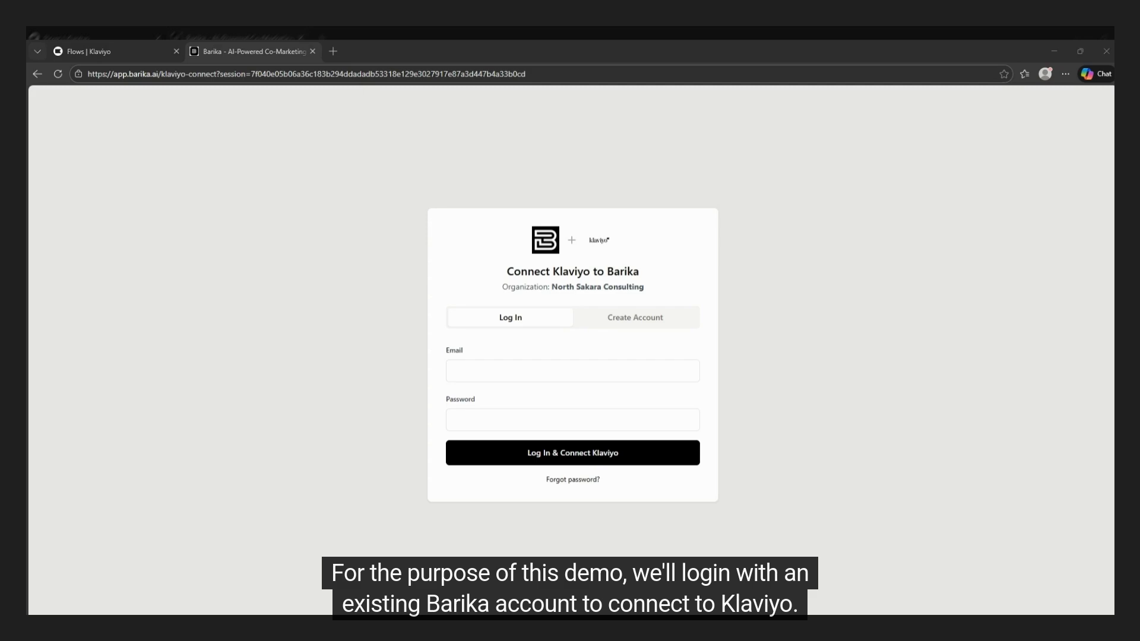
# Log in to the existing Barika account with the account email and password to connect Klaviyo.
pyautogui.click(511, 372)
pyautogui.hotkey('ctrl', 'v')
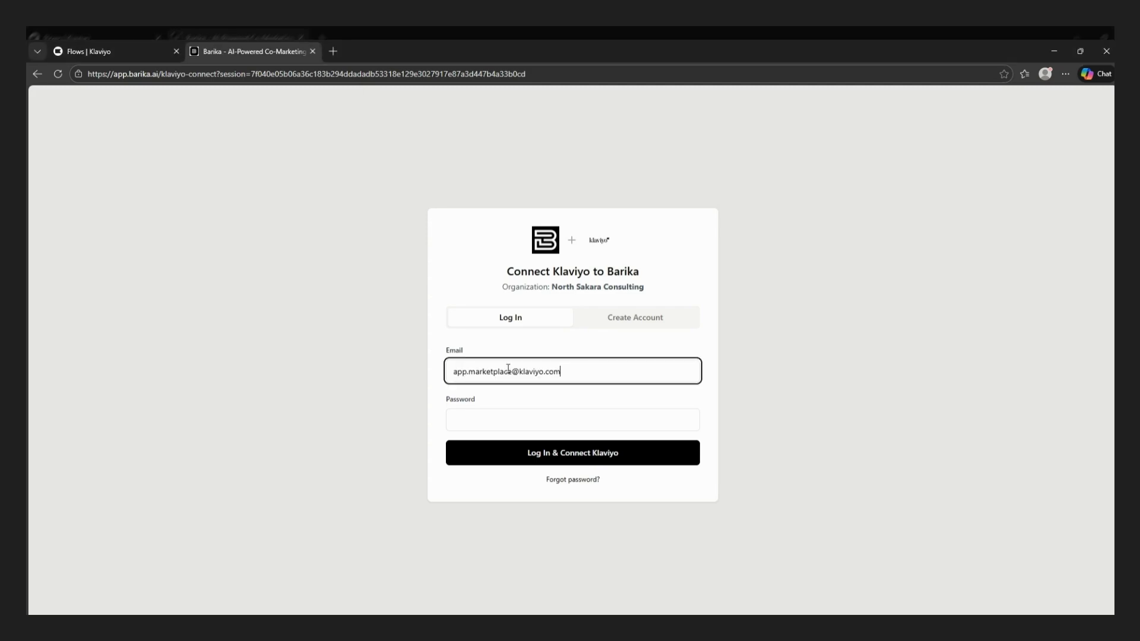
pyautogui.hotkey('alt', 'Tab')
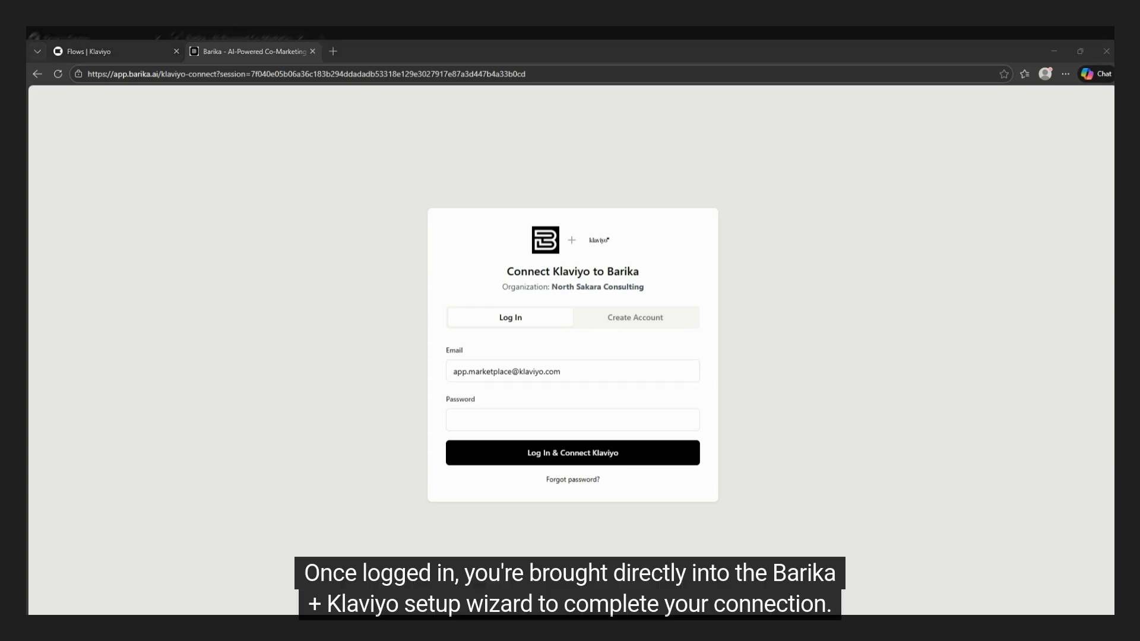
pyautogui.click(537, 417)
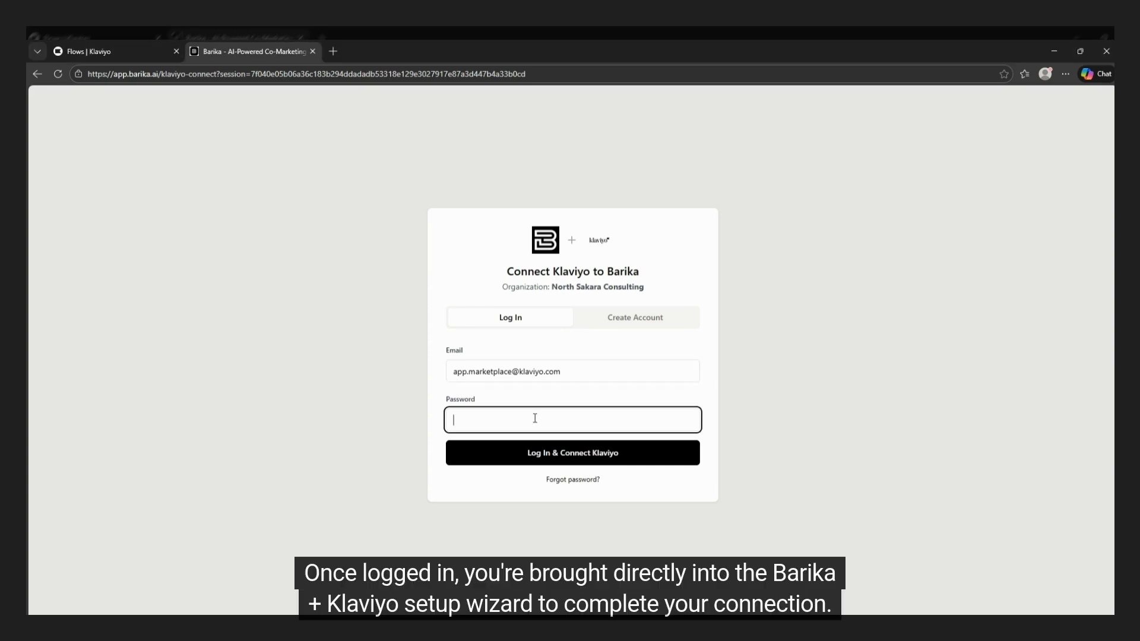
pyautogui.hotkey('ctrl', 'v')
pyautogui.click(602, 461)
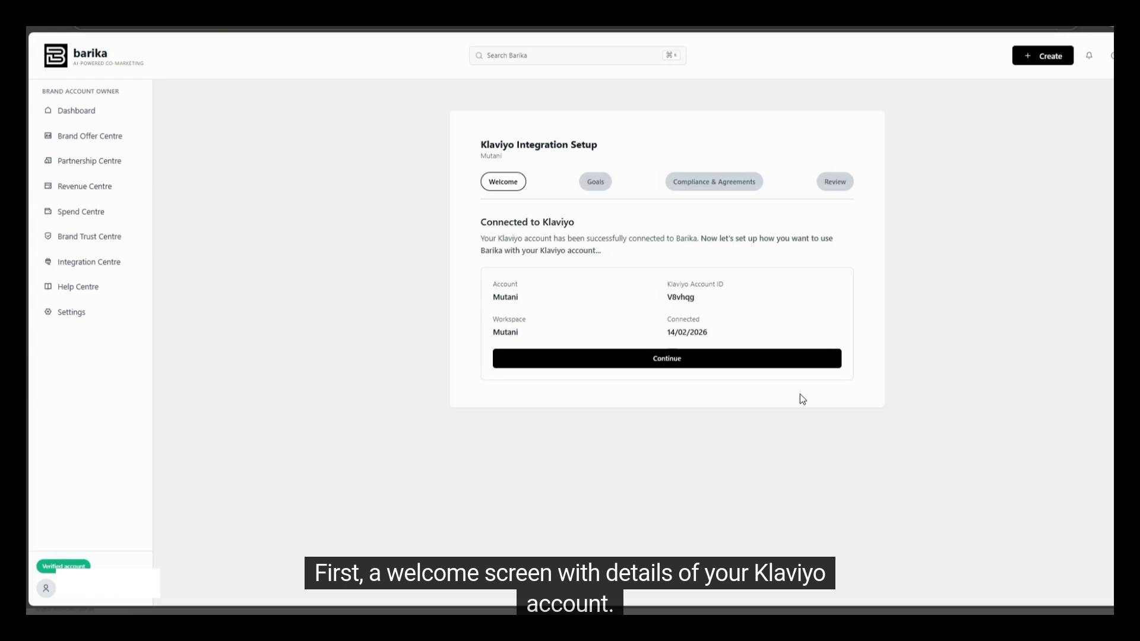
# Proceed to the integration goals and save both the Host Offers and Create Offers roles for the Email channel.
pyautogui.click(693, 363)
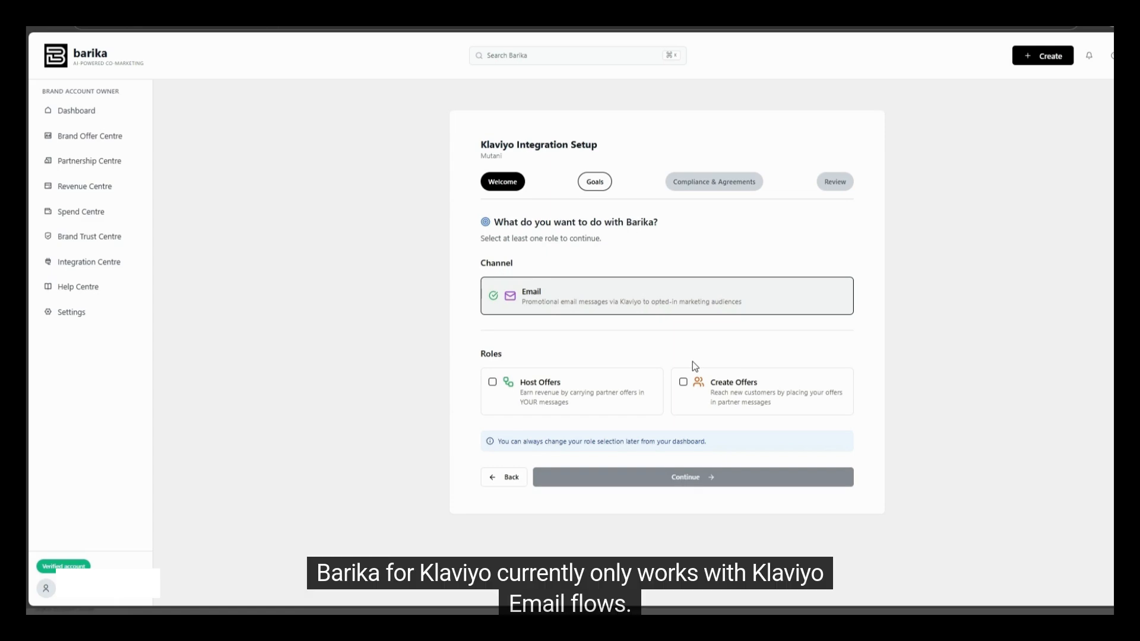
pyautogui.click(491, 385)
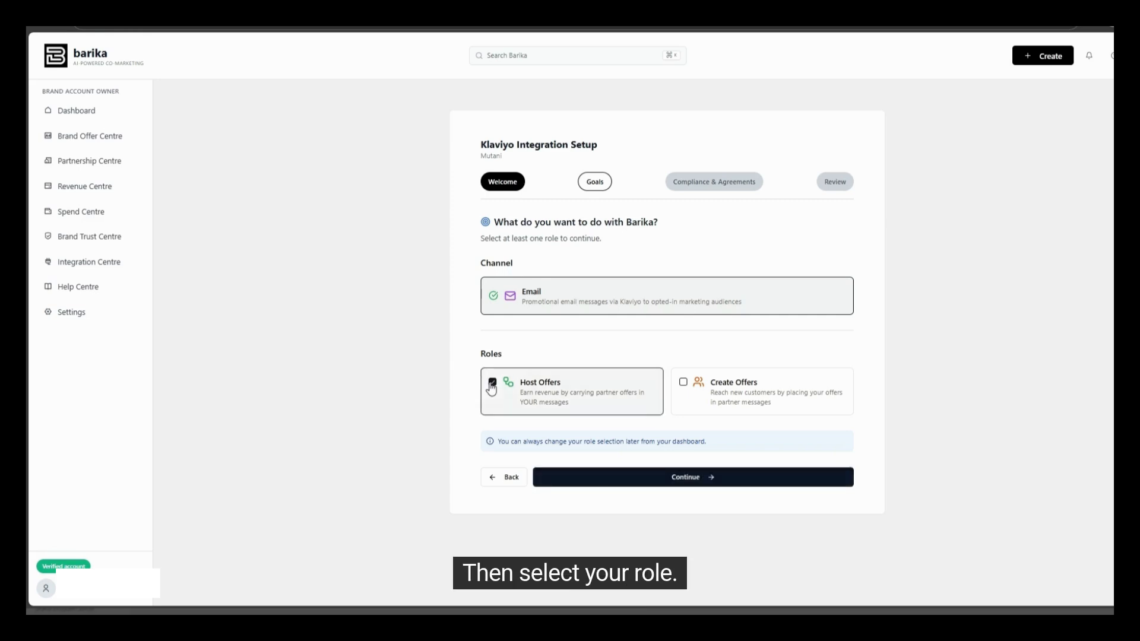
pyautogui.click(683, 383)
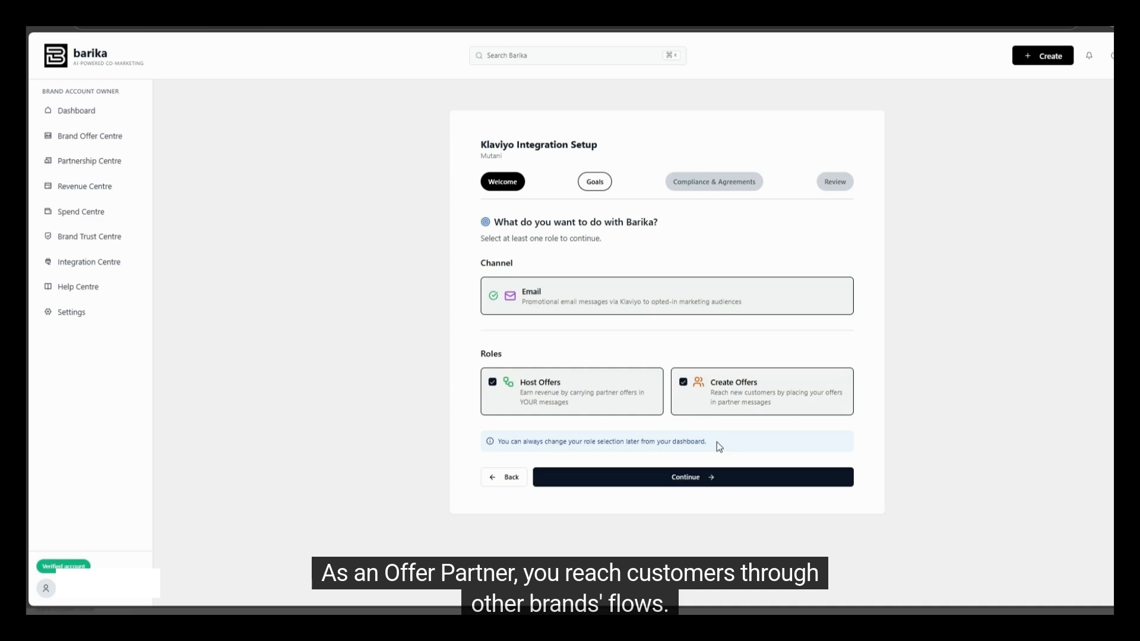
pyautogui.click(689, 484)
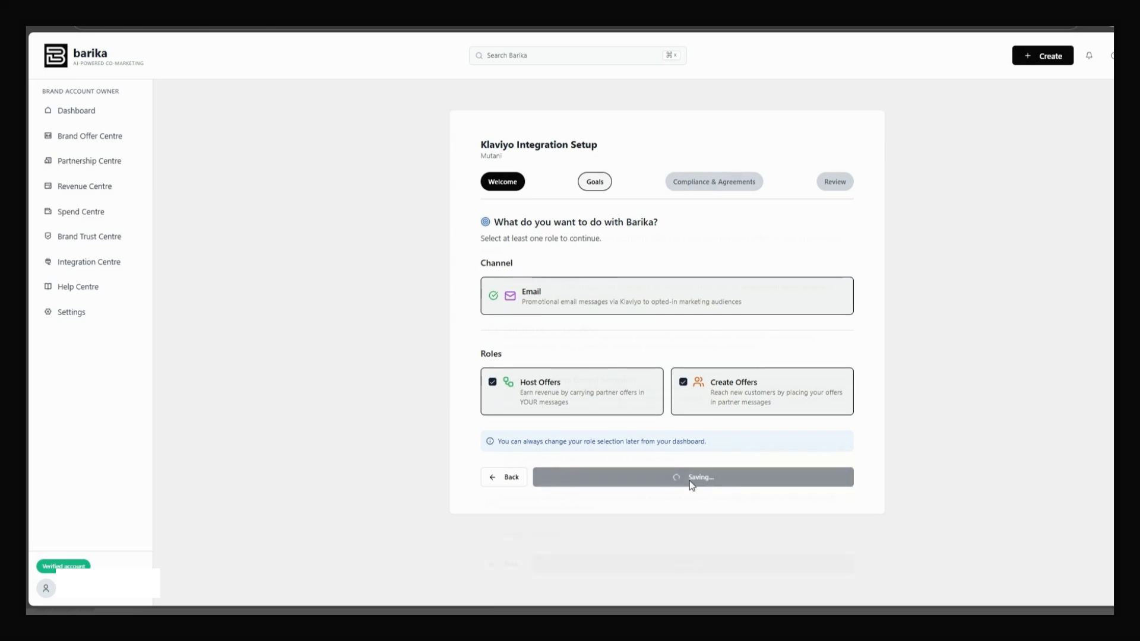
# Accept placement authorization, marketing consent compliance, the promotional audience consent declaration and the terms of service, and continue the setup.
pyautogui.click(492, 279)
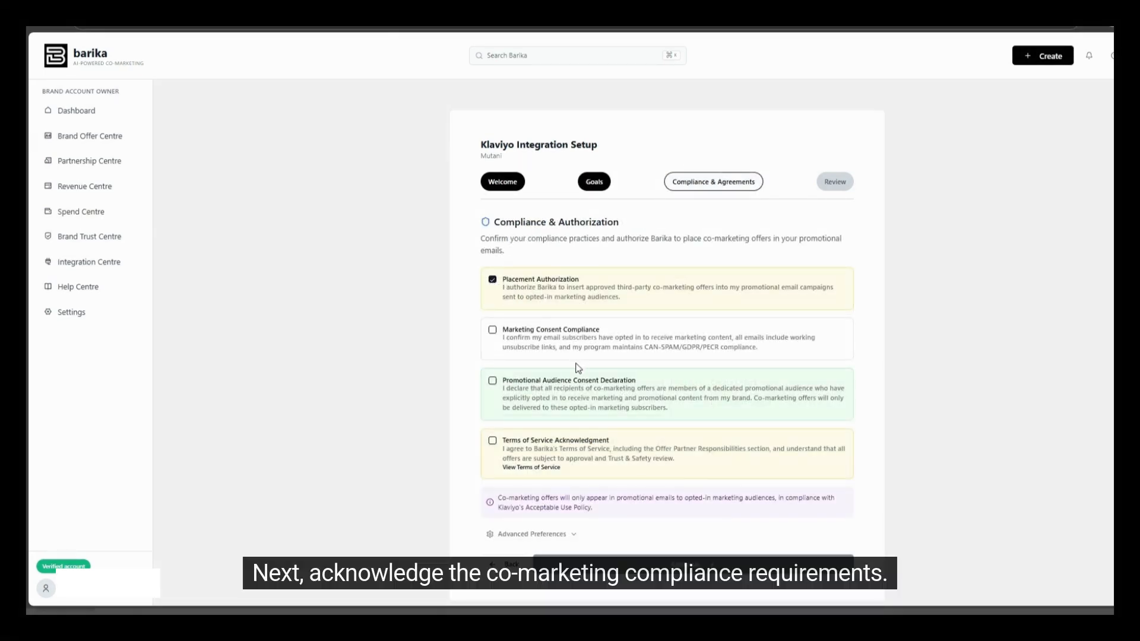
pyautogui.click(493, 330)
pyautogui.click(492, 382)
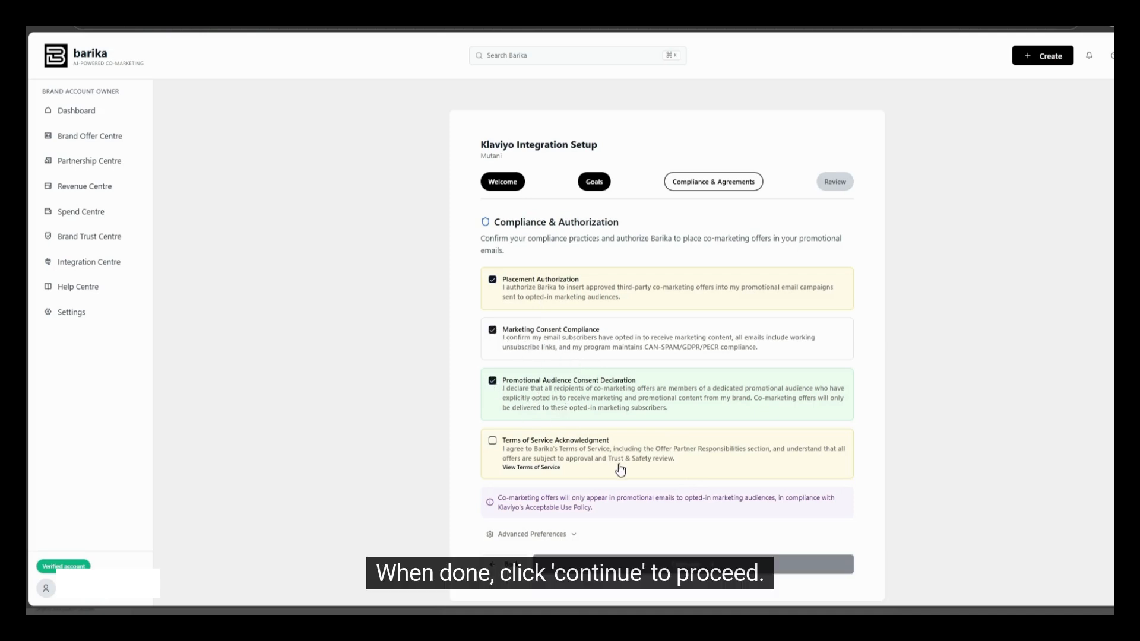
pyautogui.click(492, 440)
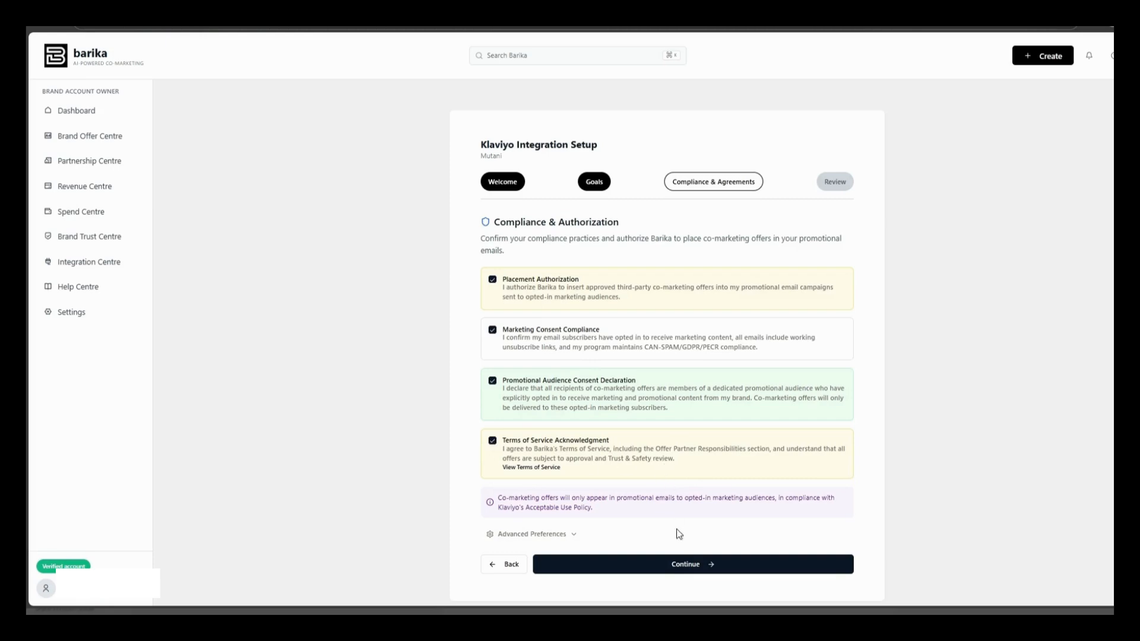
pyautogui.click(685, 564)
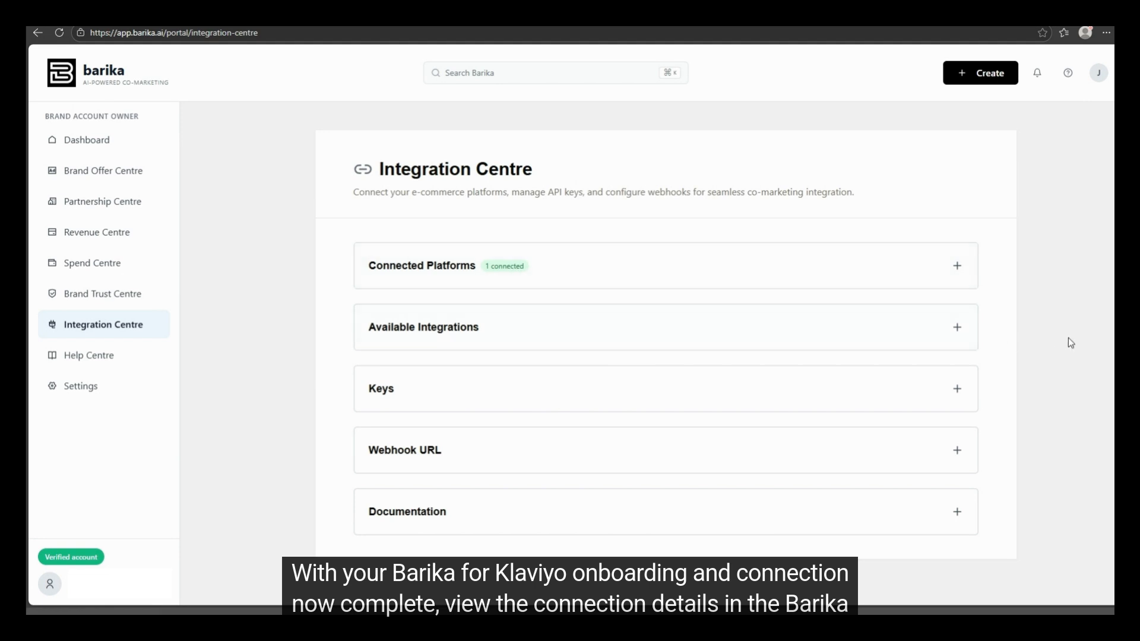
# Open the settings of the connected Klaviyo platform and review its connection status details.
pyautogui.click(893, 284)
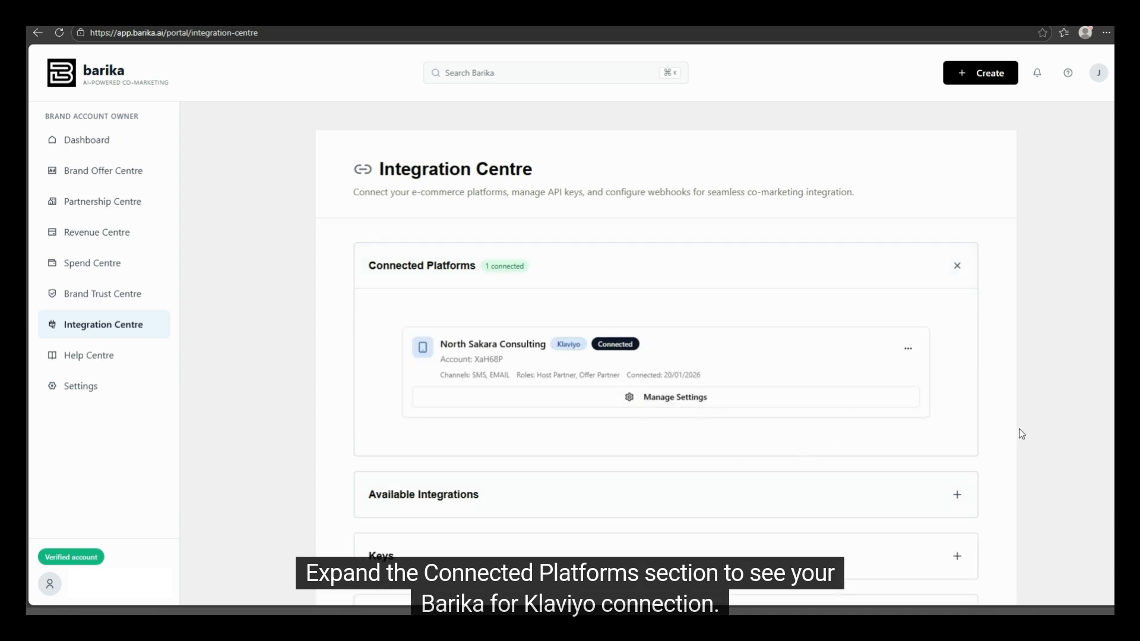
pyautogui.click(666, 400)
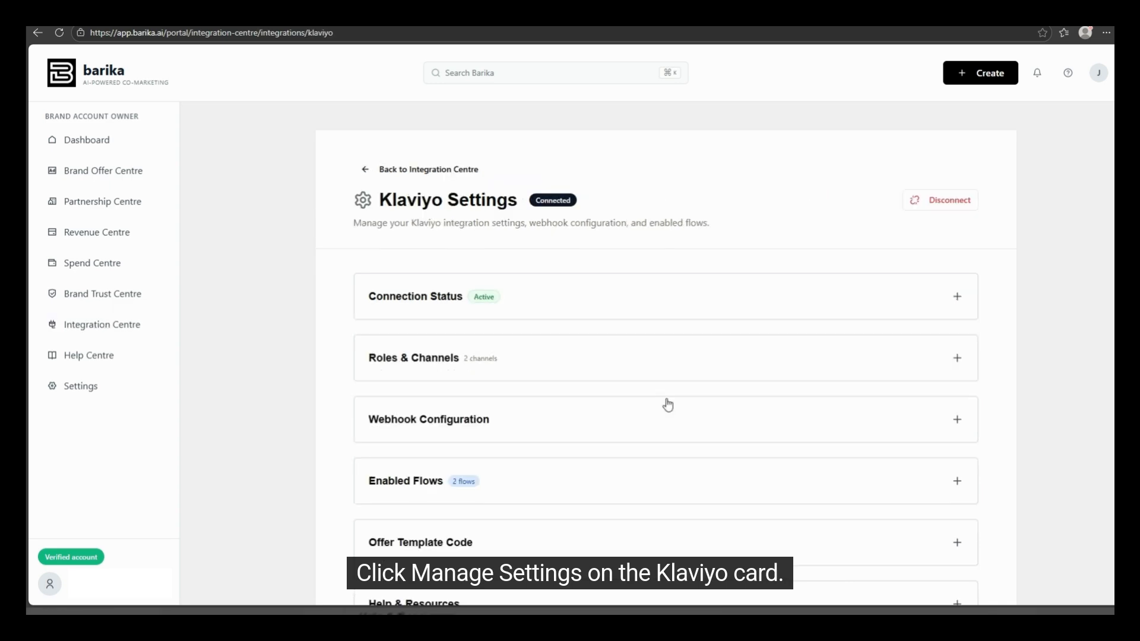
pyautogui.scroll(1, 1031, 427)
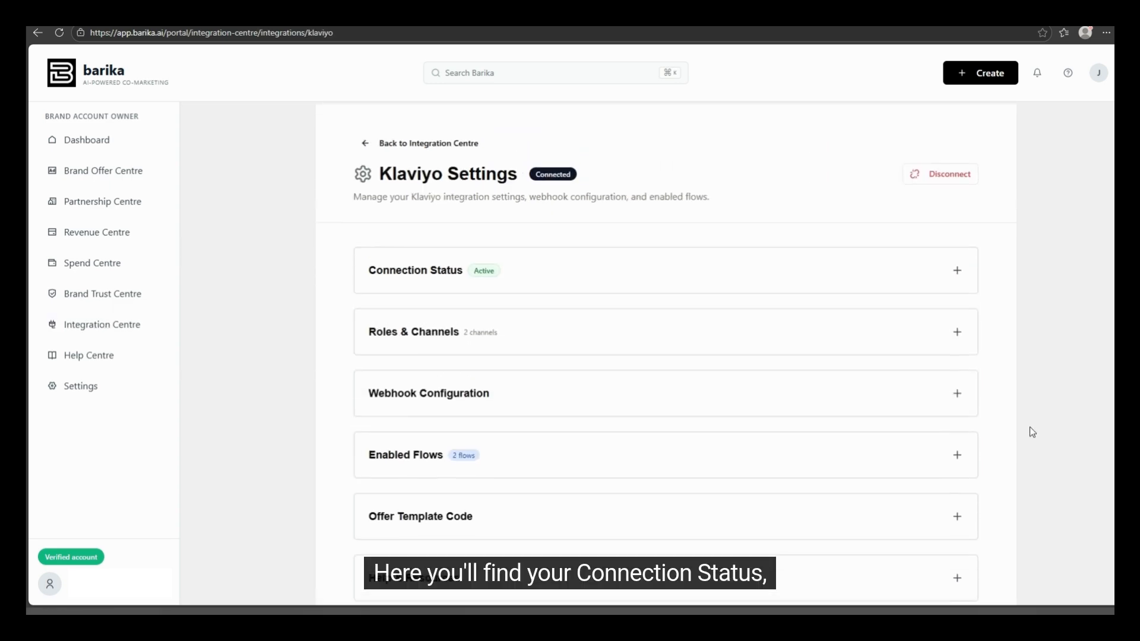
pyautogui.click(527, 302)
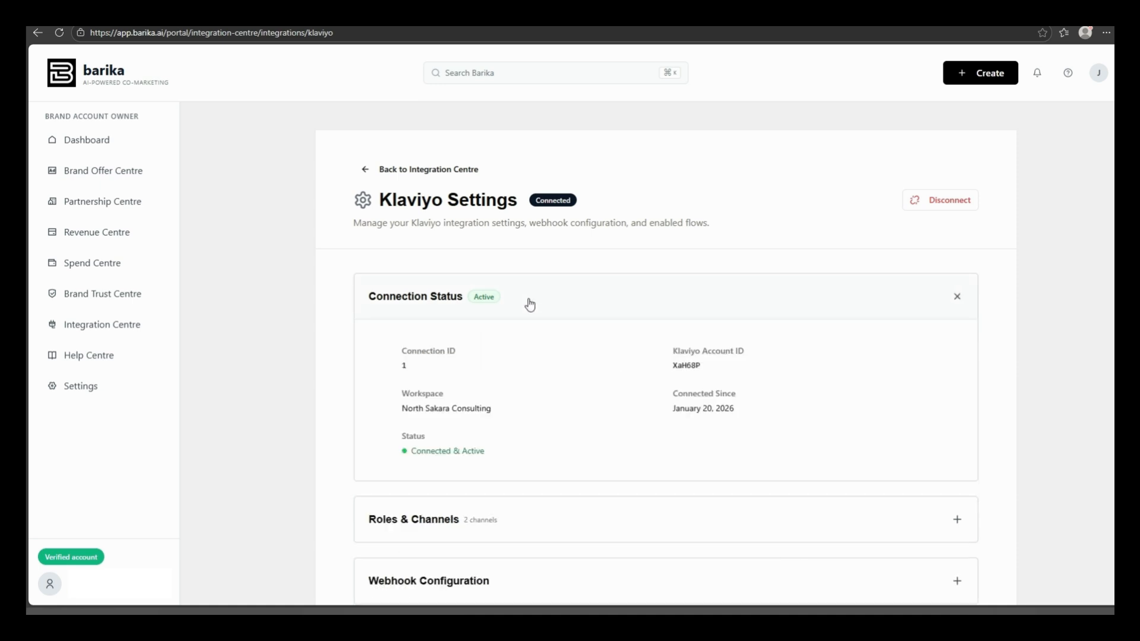
pyautogui.click(545, 304)
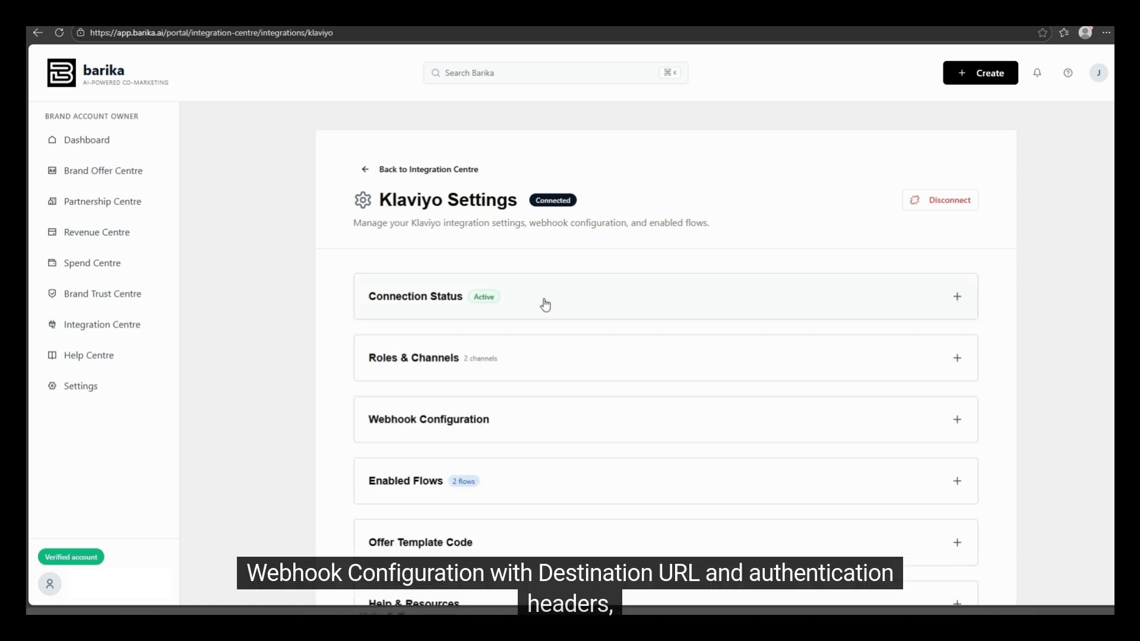
# Review the destination URL and authentication header in the Klaviyo webhook configuration.
pyautogui.click(646, 422)
pyautogui.scroll(-2, 426, 383)
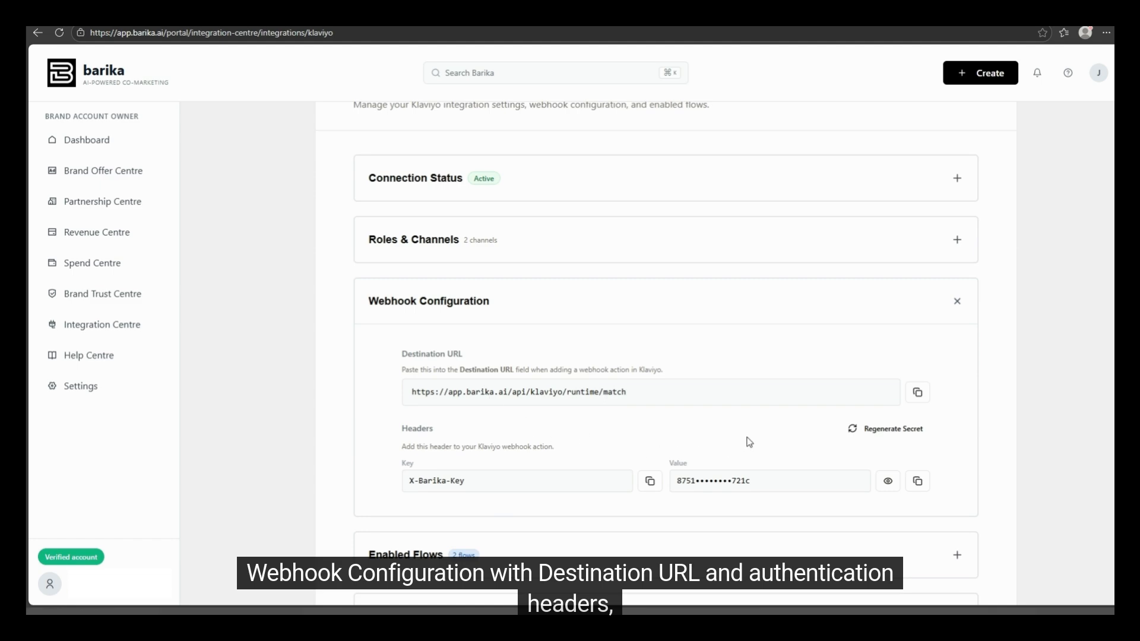
pyautogui.click(729, 304)
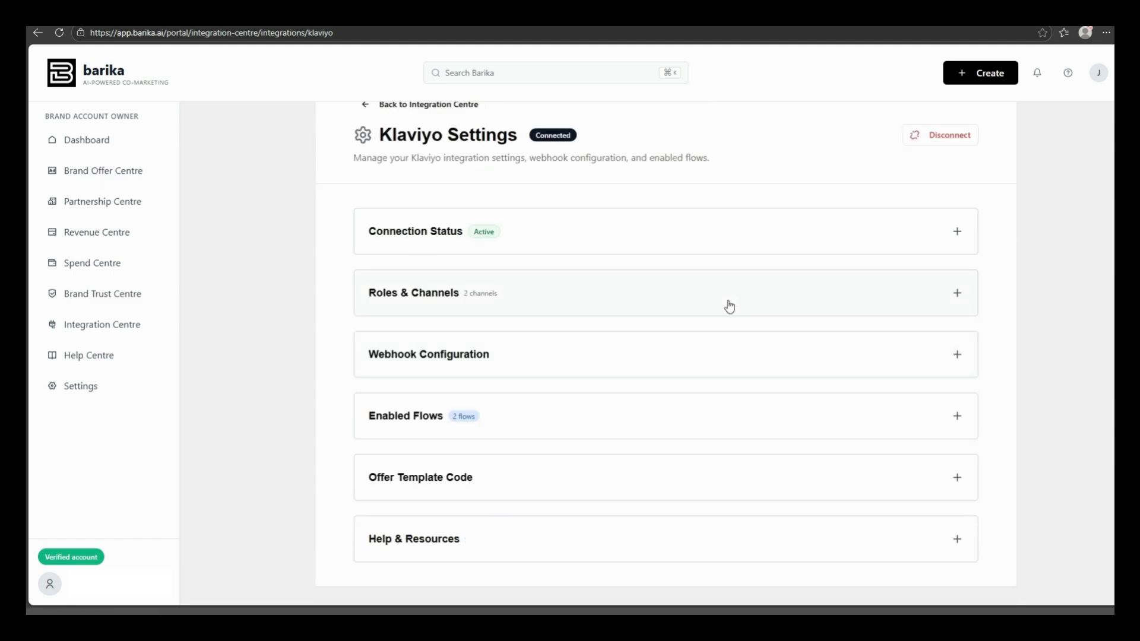
# Review the enabled flows and the offer template code for email and SMS in the Klaviyo settings.
pyautogui.click(679, 422)
pyautogui.scroll(-1, 636, 432)
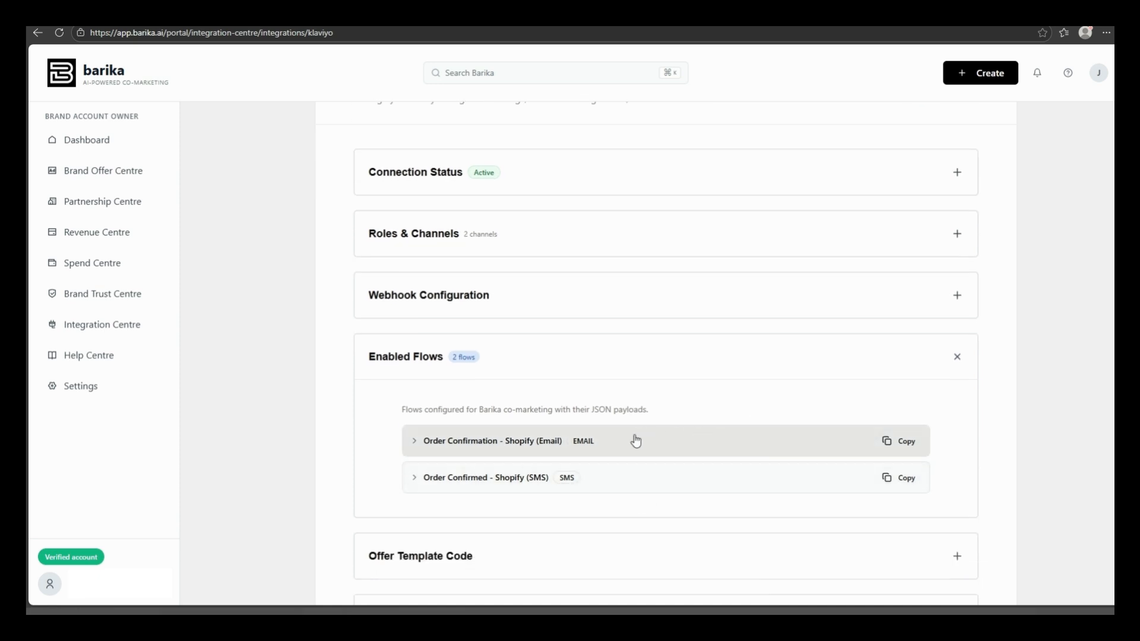
pyautogui.click(716, 357)
pyautogui.click(717, 472)
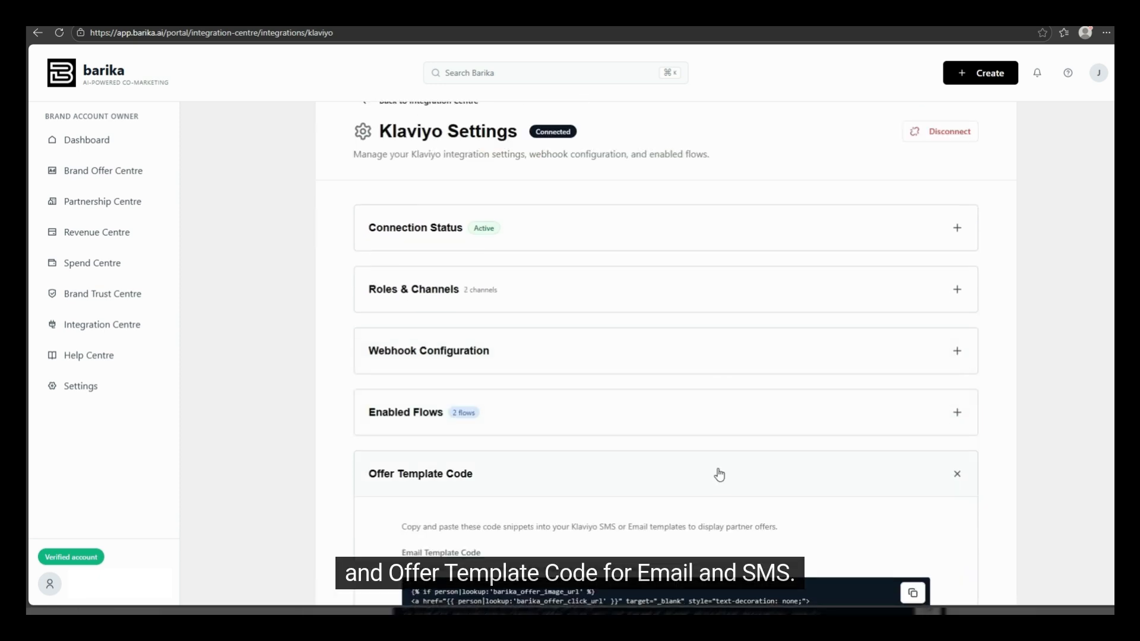
pyautogui.scroll(-4, 721, 466)
pyautogui.scroll(-1, 725, 473)
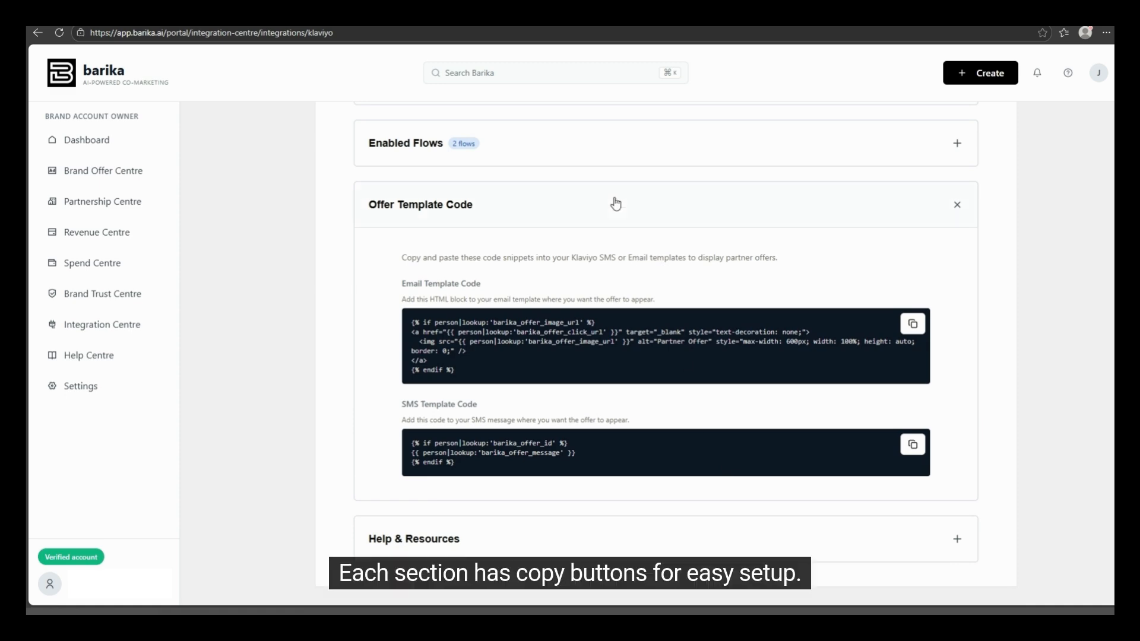
pyautogui.click(782, 223)
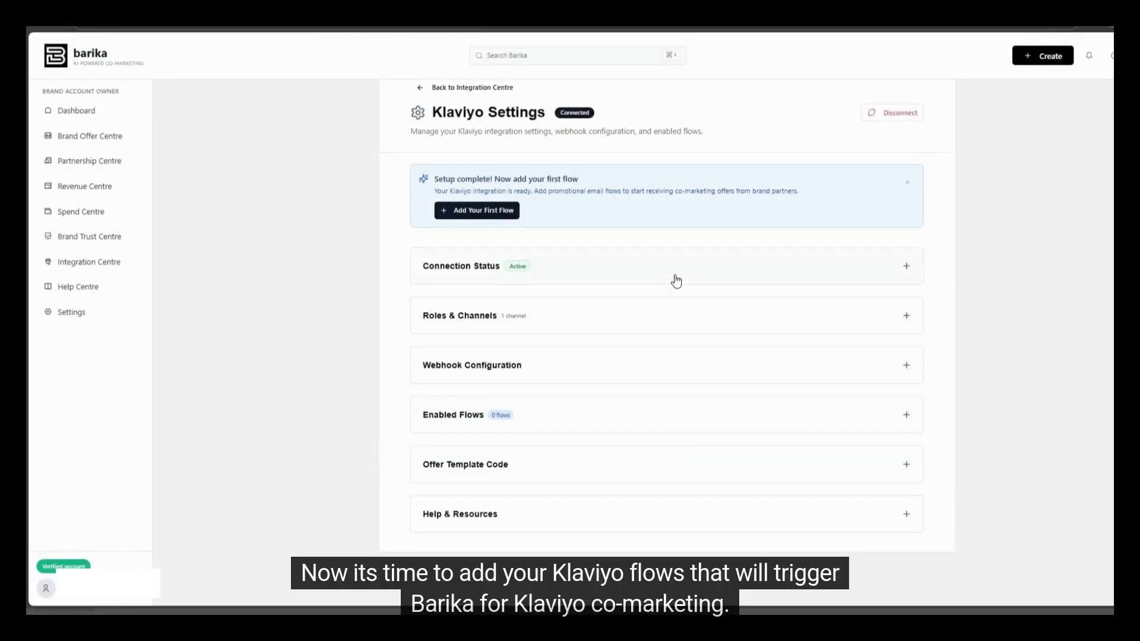
# Add the "Customer Thank You - New vs. Returning" flow to the enabled co-marketing flows.
pyautogui.click(663, 423)
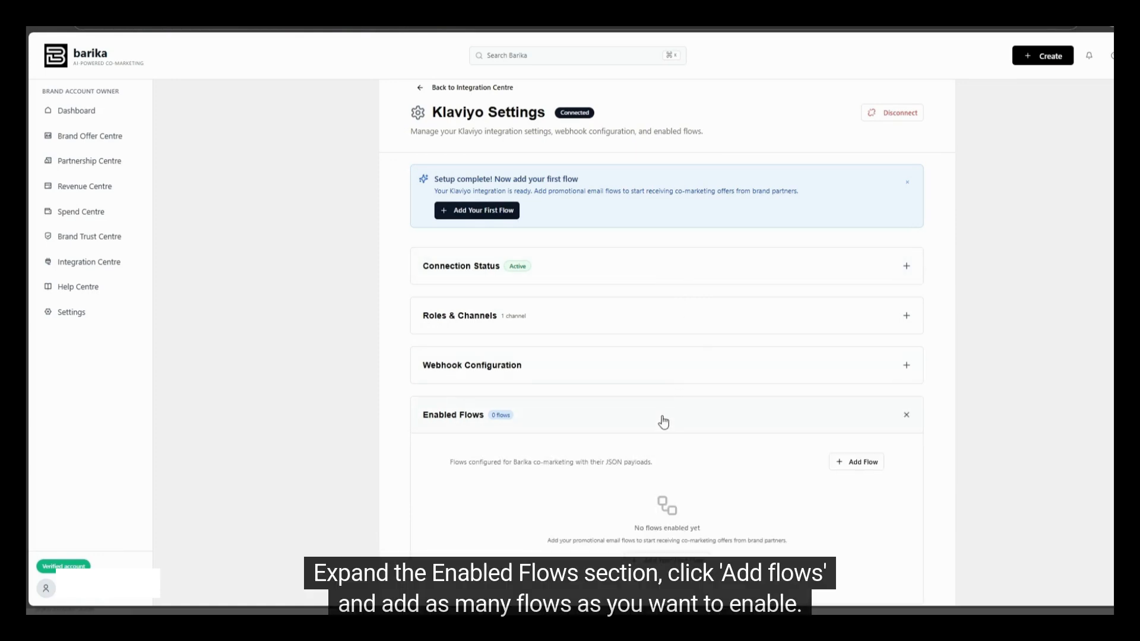
pyautogui.scroll(-2, 661, 418)
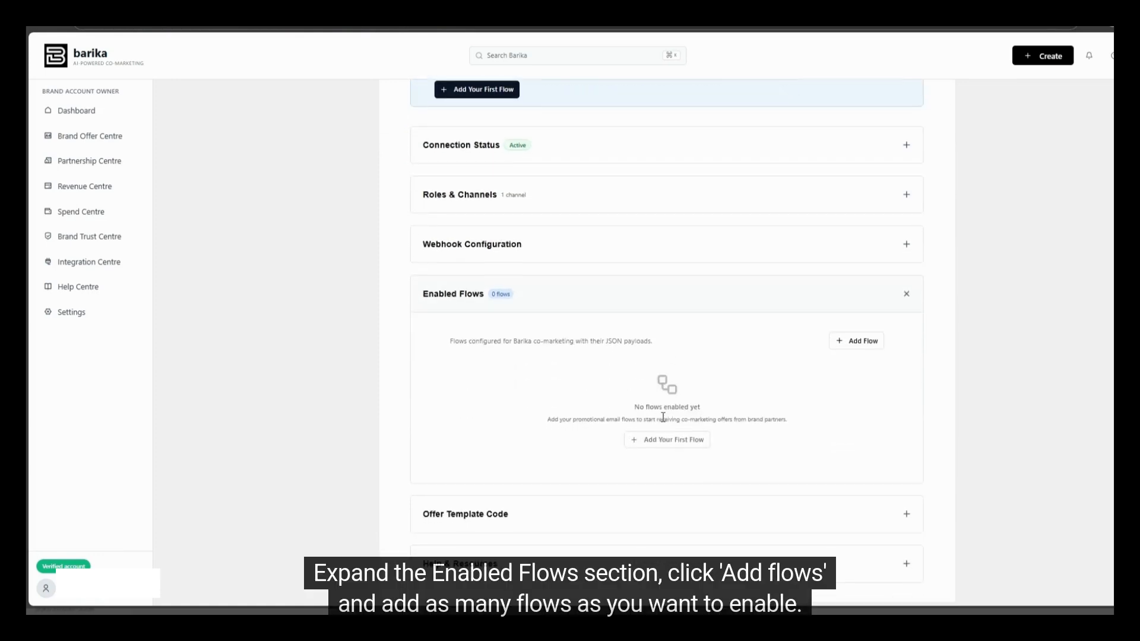
pyautogui.click(686, 444)
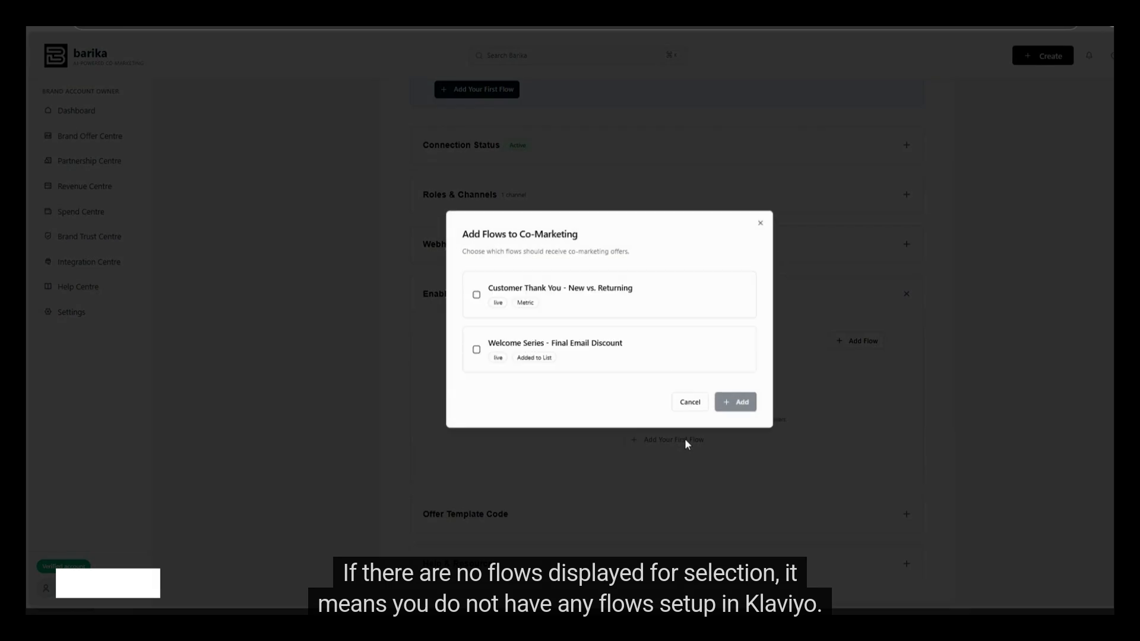
pyautogui.click(475, 295)
pyautogui.click(743, 425)
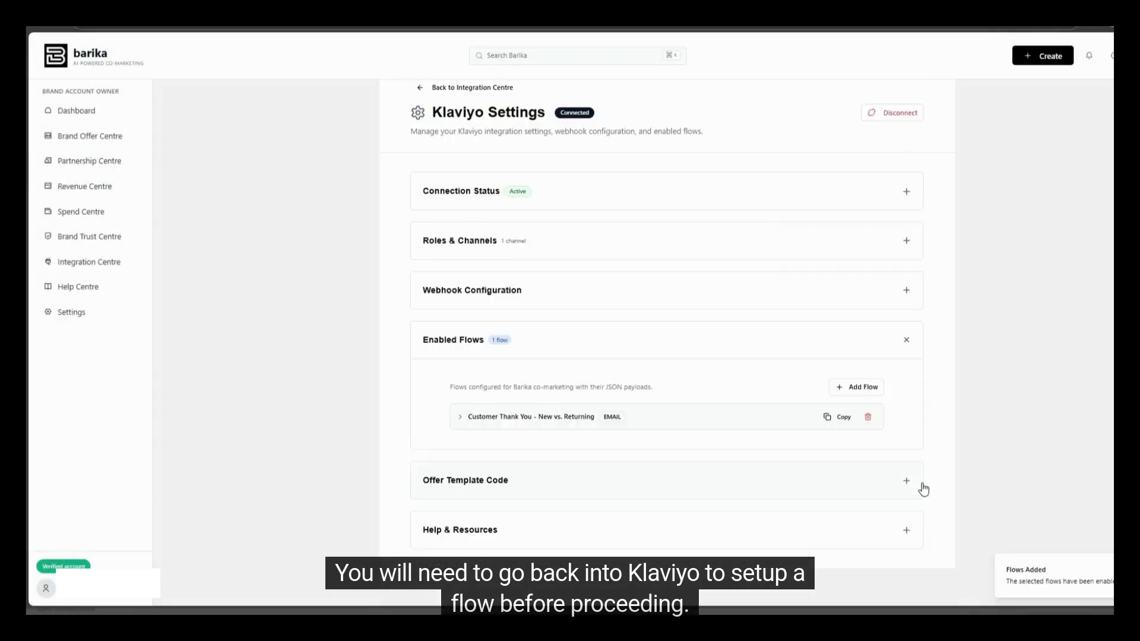
pyautogui.click(685, 346)
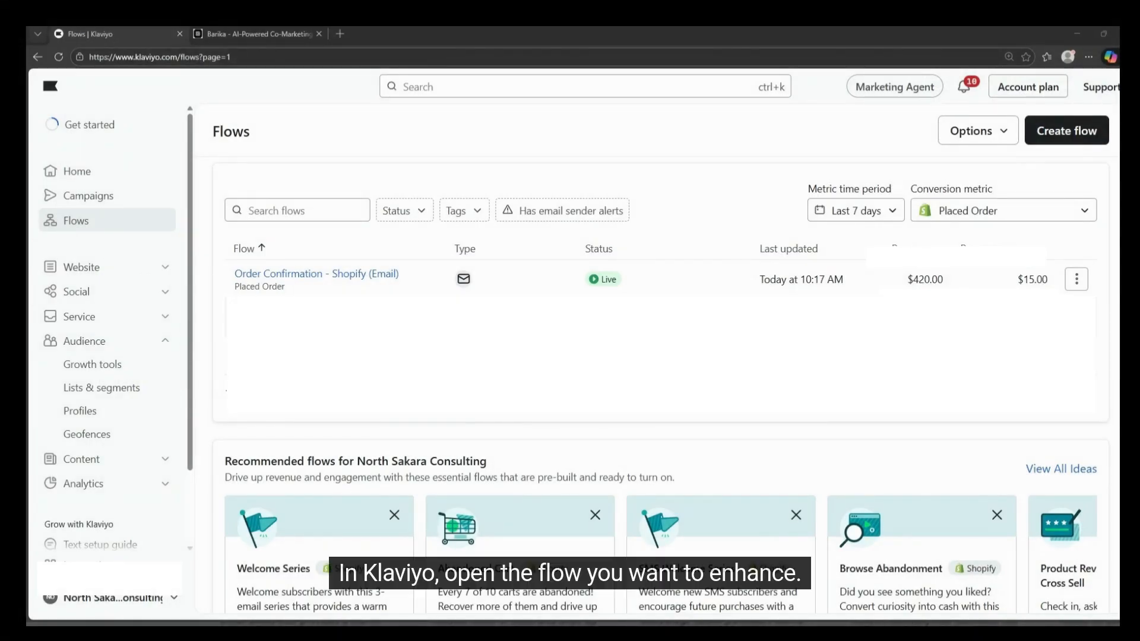
# Open the "Order Confirmation - Shopify (Email)" flow in Klaviyo and insert a webhook action between the trigger and the Order Confirmation email.
pyautogui.click(368, 274)
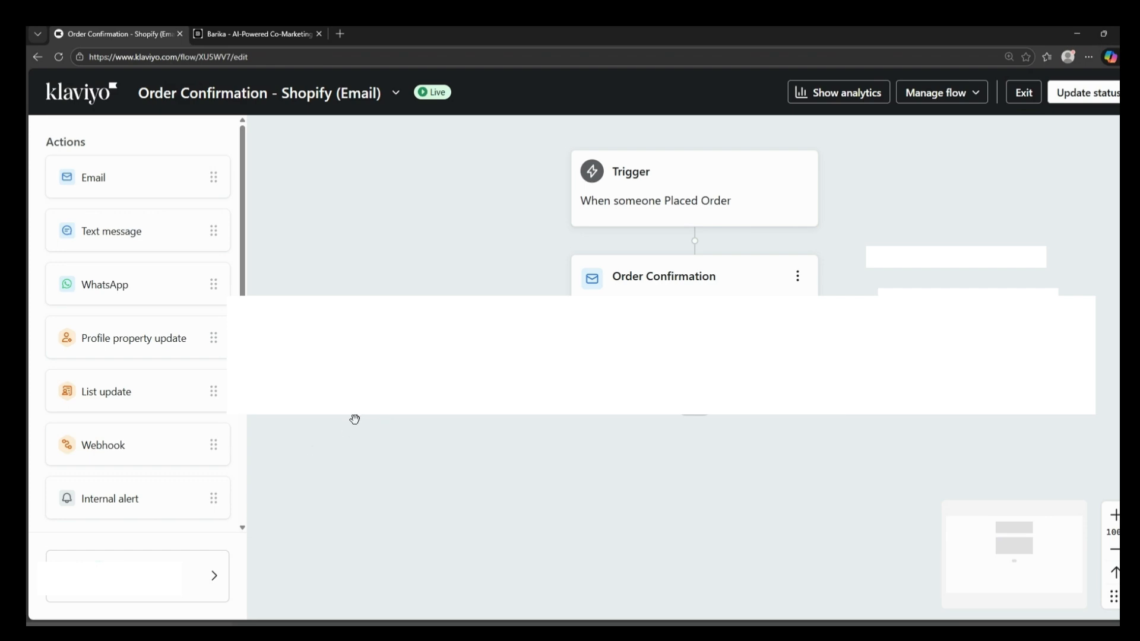
pyautogui.moveTo(148, 443); pyautogui.dragTo(682, 242)
pyautogui.moveTo(674, 160); pyautogui.dragTo(408, 162)
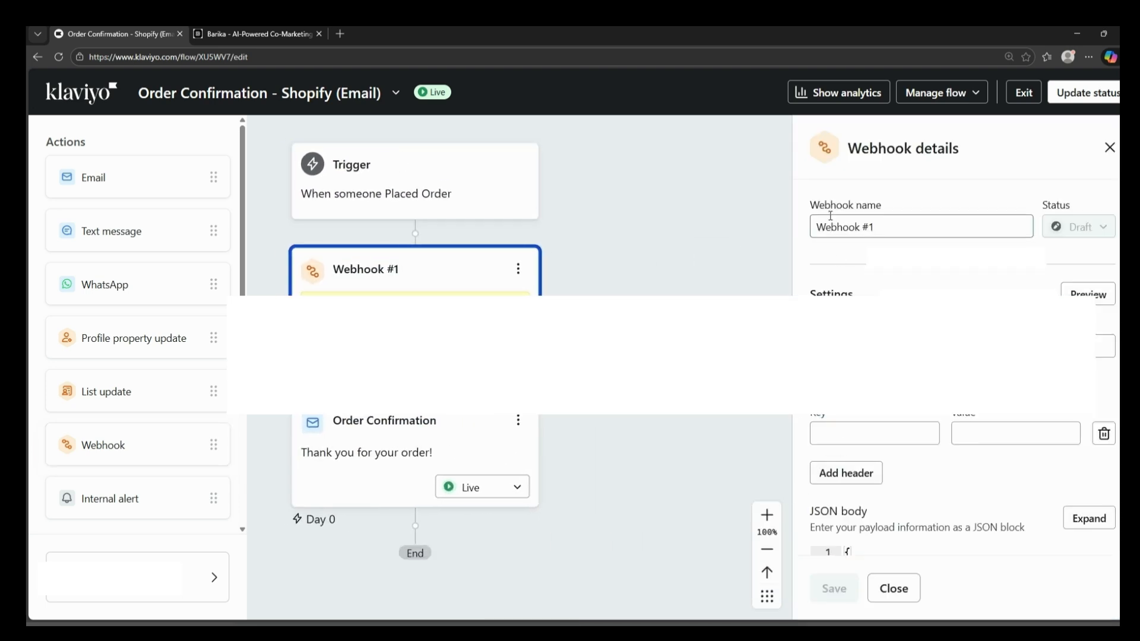
# Rename the new webhook as "Barika Offer Match".
pyautogui.click(882, 228)
pyautogui.tripleClick(883, 229)
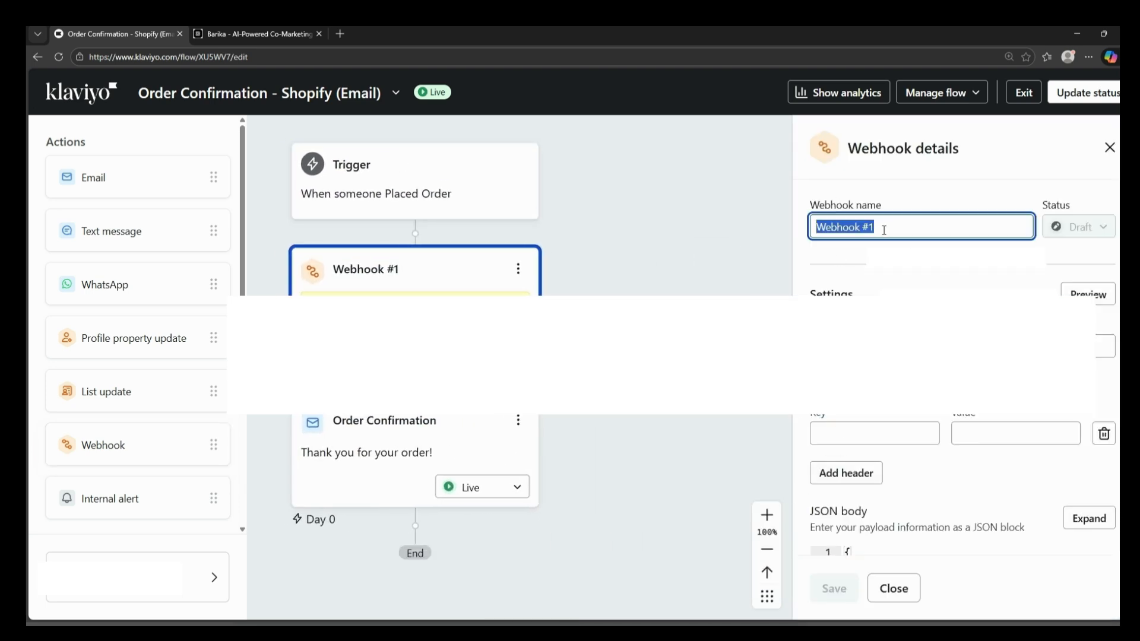
pyautogui.write('Barika O')
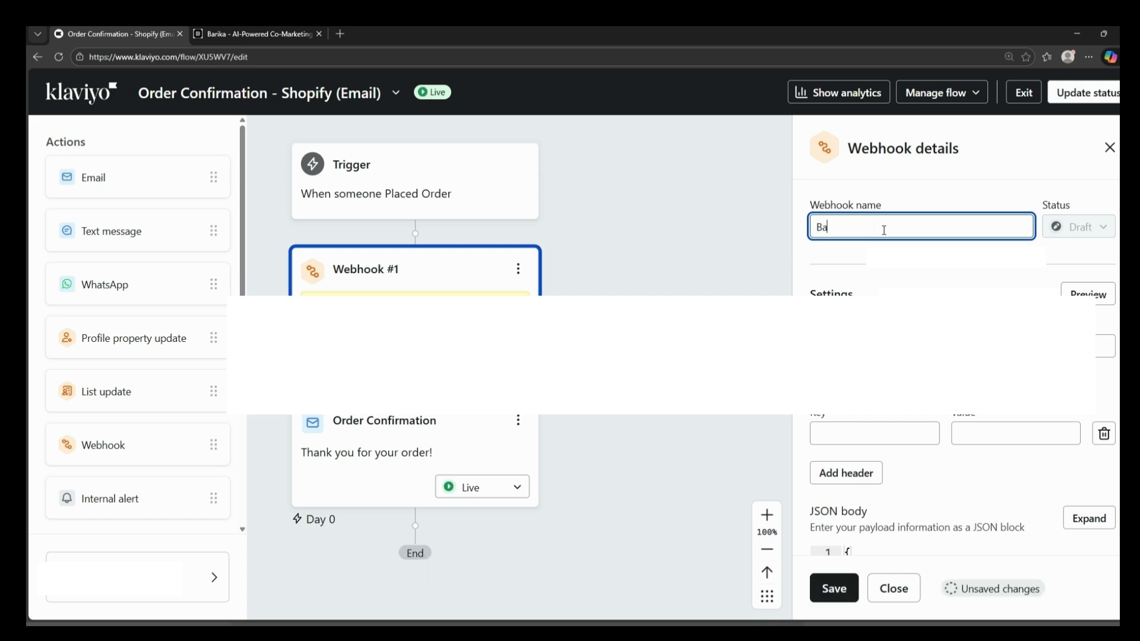
pyautogui.write('Match')
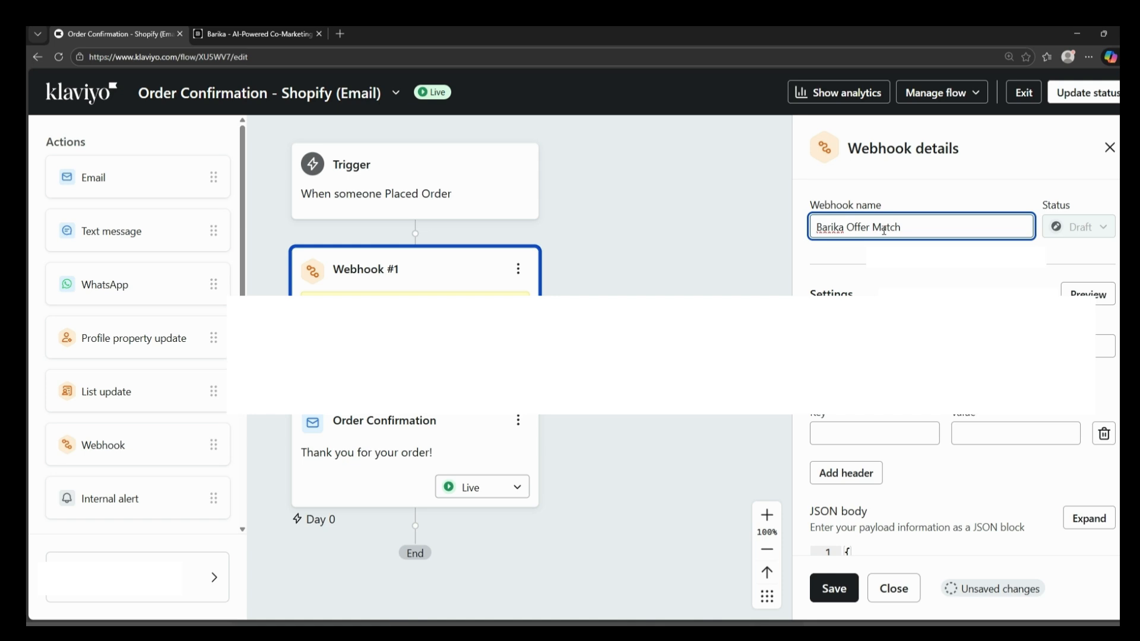
# Copy the Destination URL from the webhook configuration in Barika's Klaviyo settings and paste it as the Klaviyo webhook's destination URL.
pyautogui.click(985, 280)
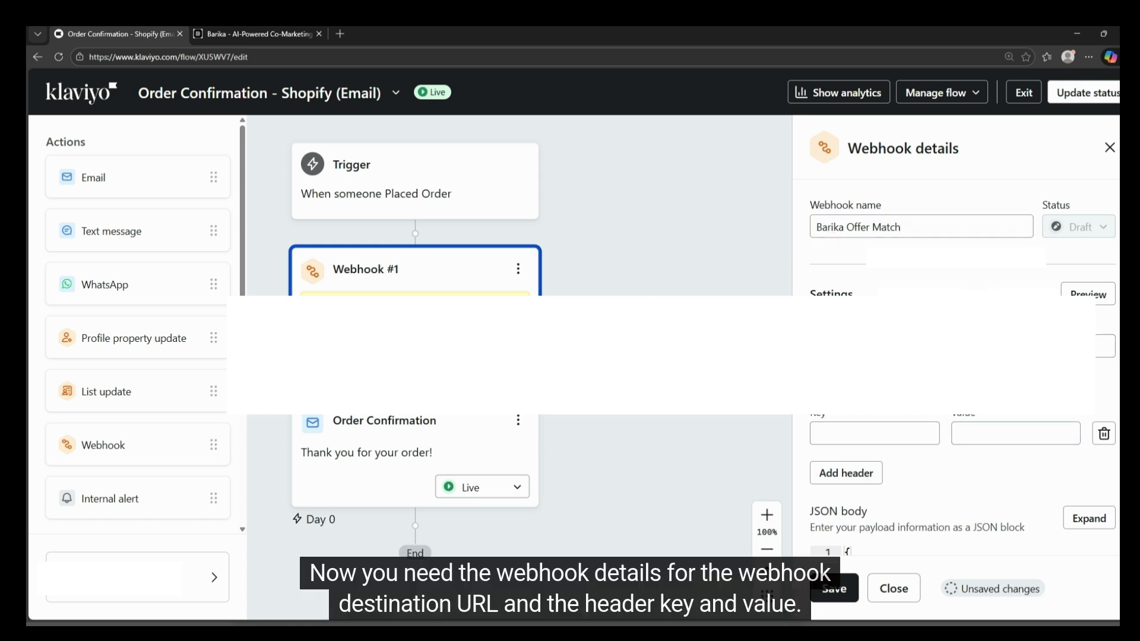
pyautogui.click(263, 34)
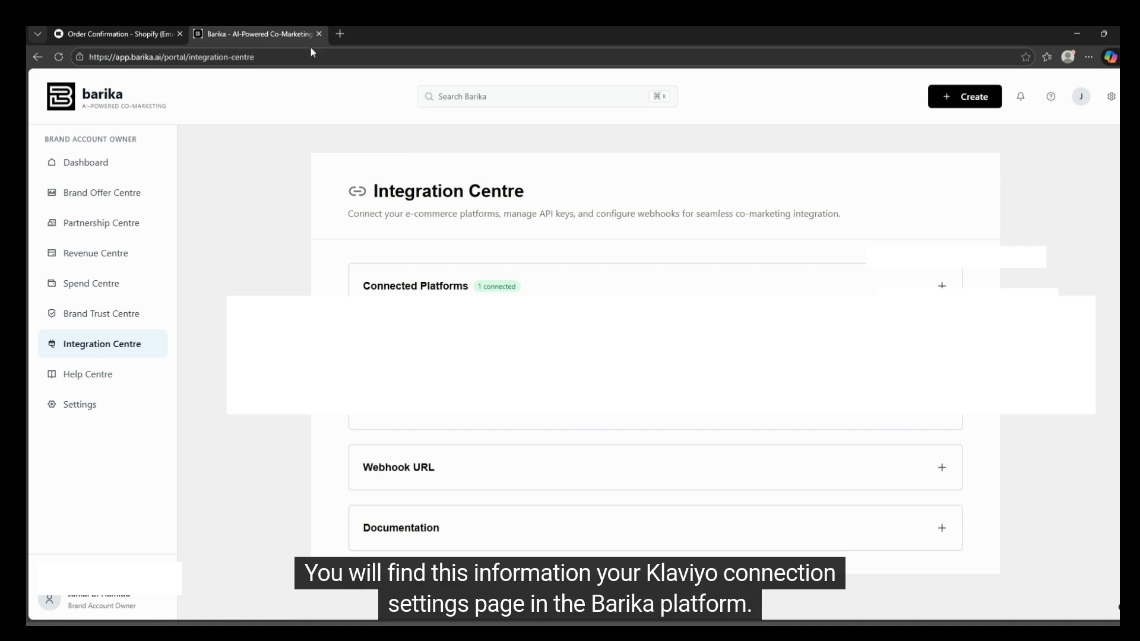
pyautogui.click(563, 287)
pyautogui.click(651, 419)
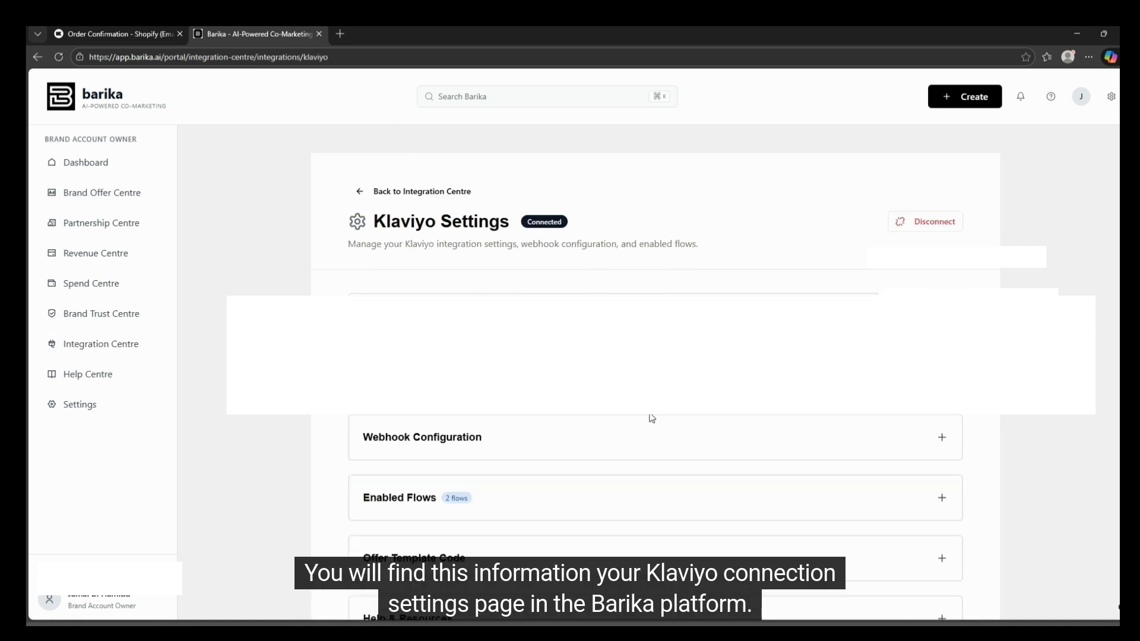
pyautogui.scroll(-1, 925, 504)
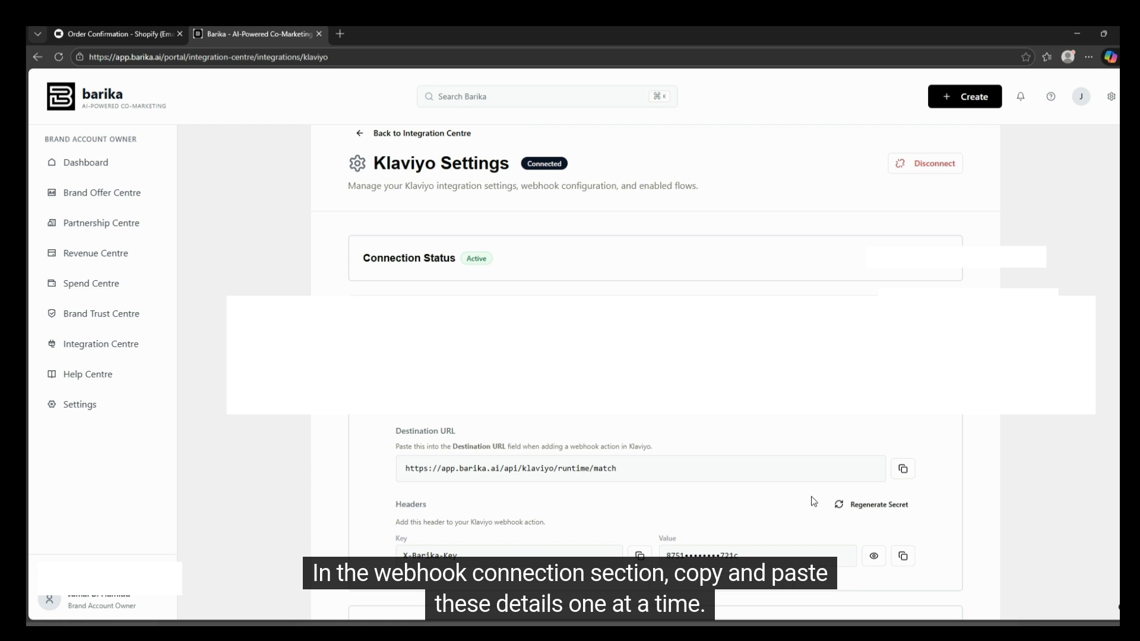
pyautogui.scroll(-1, 805, 495)
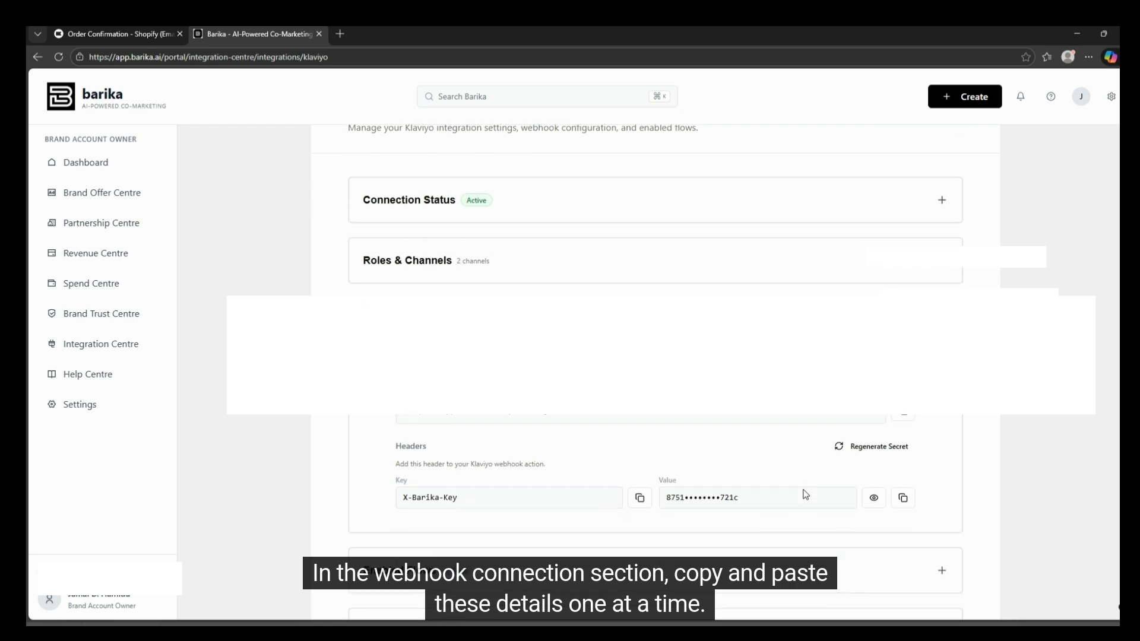
pyautogui.click(902, 418)
pyautogui.click(147, 34)
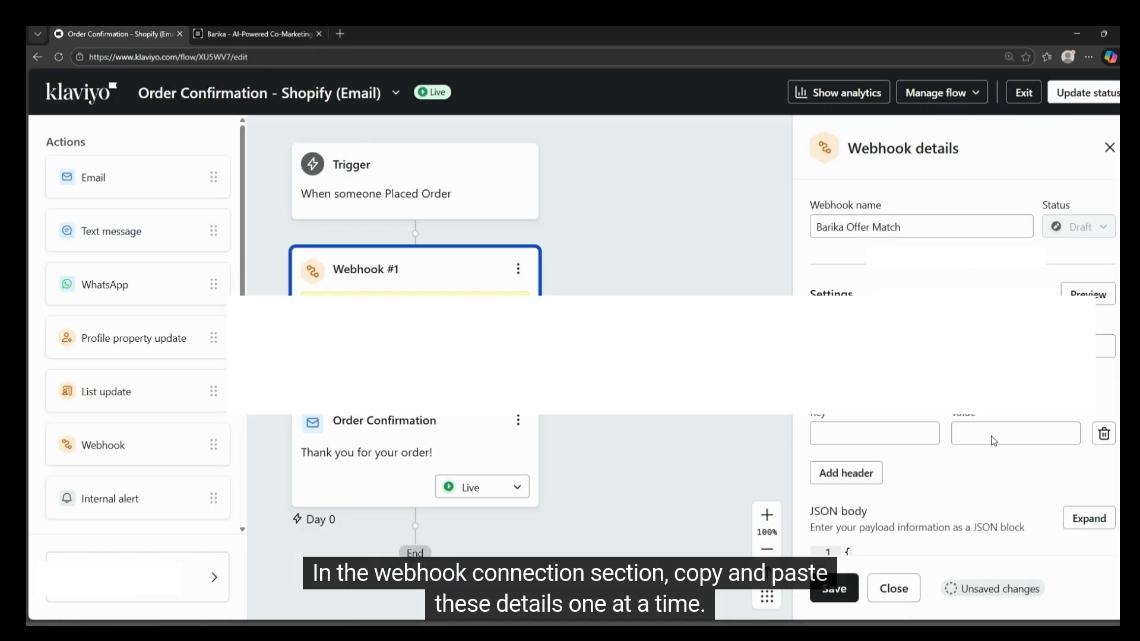
pyautogui.click(961, 346)
pyautogui.hotkey('ctrl', 'v')
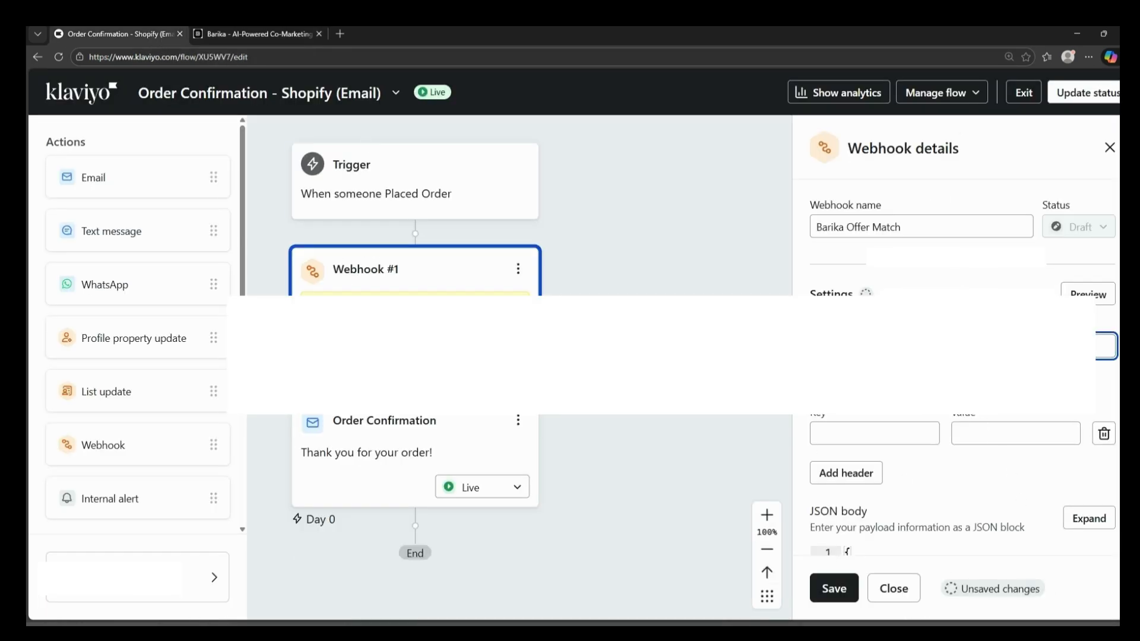
# Copy the header key X-Barika-Key from Barika and paste it as the header key of the Klaviyo webhook.
pyautogui.click(226, 33)
pyautogui.click(639, 497)
pyautogui.click(138, 34)
pyautogui.click(910, 433)
pyautogui.hotkey('ctrl', 'v')
# Copy the secret header value from Barika and paste it as the value of the Klaviyo webhook's X-Barika-Key header.
pyautogui.click(271, 31)
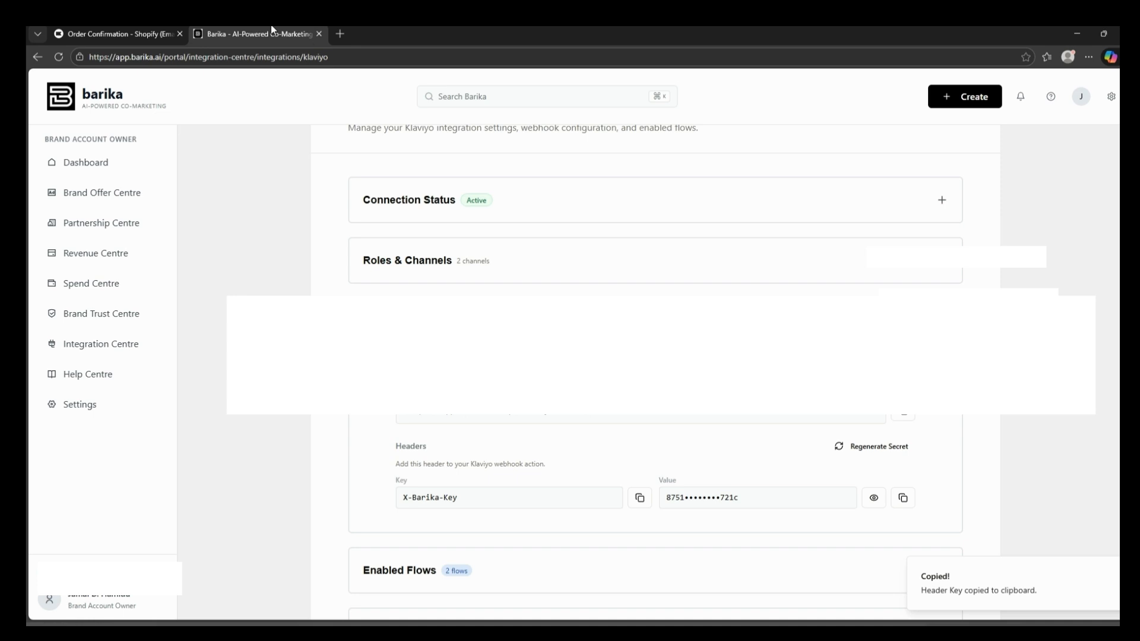
pyautogui.click(902, 491)
pyautogui.click(155, 34)
pyautogui.click(963, 437)
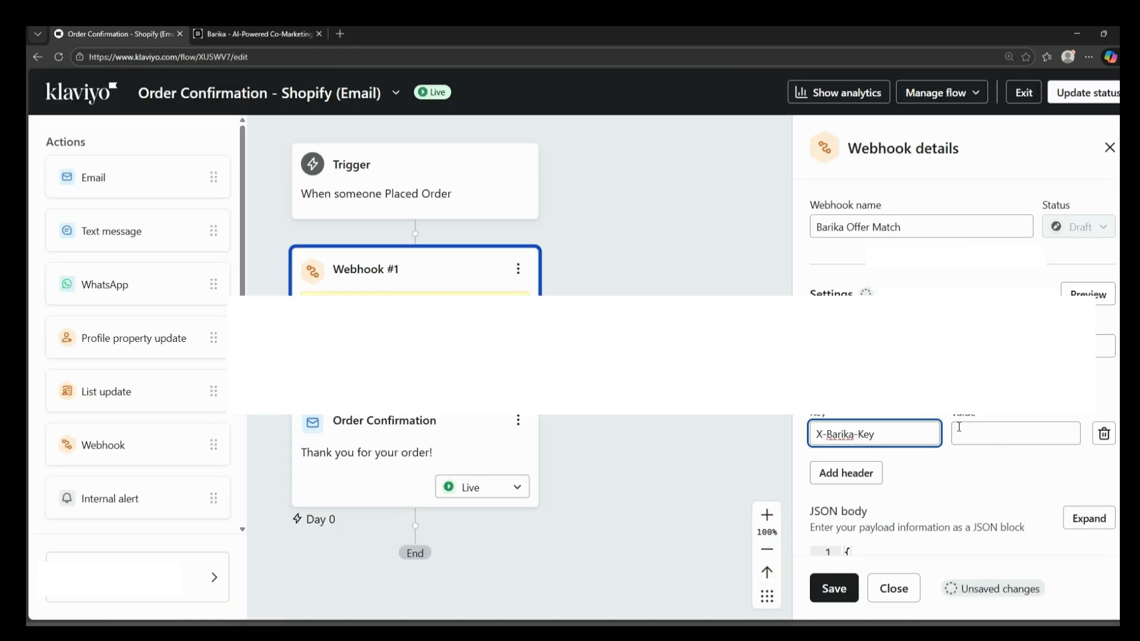
pyautogui.hotkey('ctrl', 'v')
# Copy the JSON payload of the enabled Order Confirmation - Shopify (Email) flow from Barika and paste it into the Klaviyo webhook's JSON body.
pyautogui.scroll(-5, 994, 465)
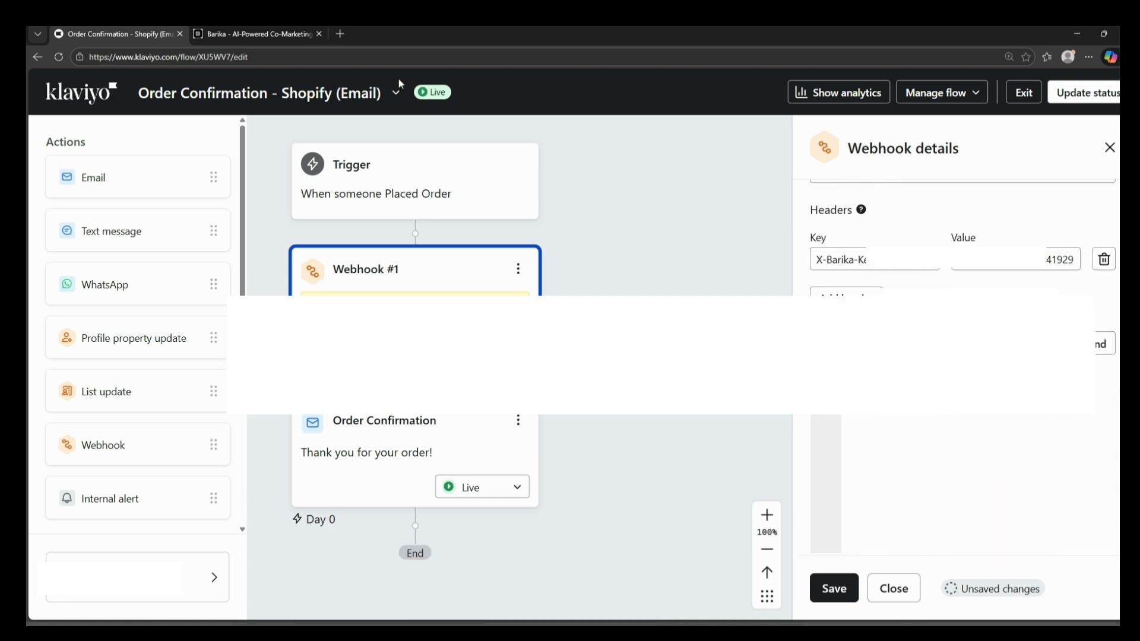
pyautogui.click(255, 34)
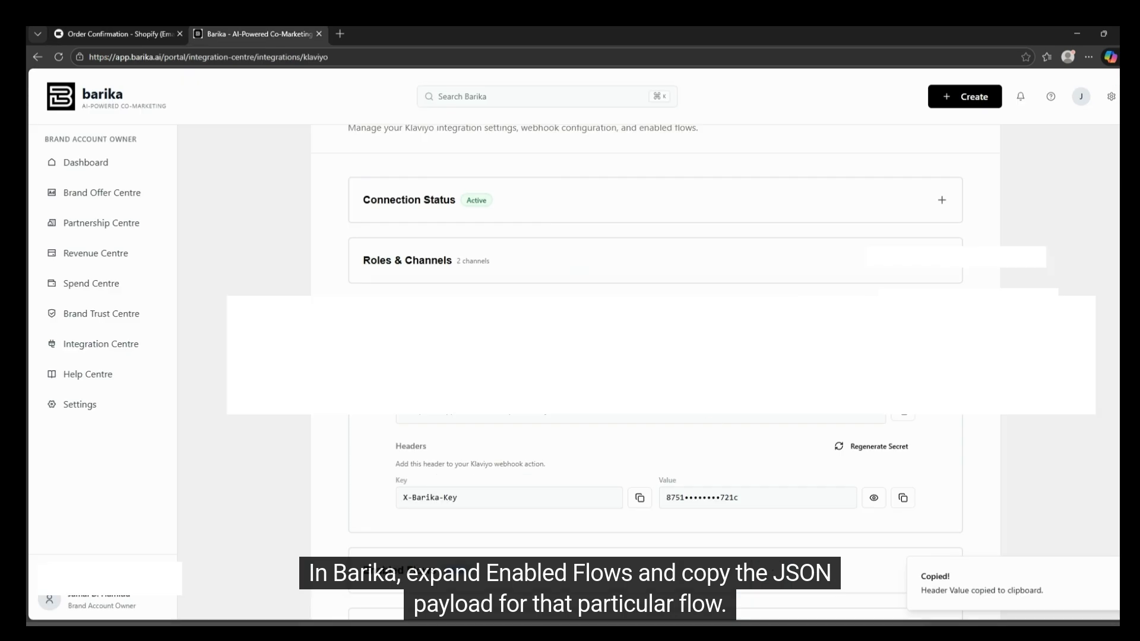
pyautogui.click(942, 321)
pyautogui.click(784, 431)
pyautogui.scroll(-2, 780, 438)
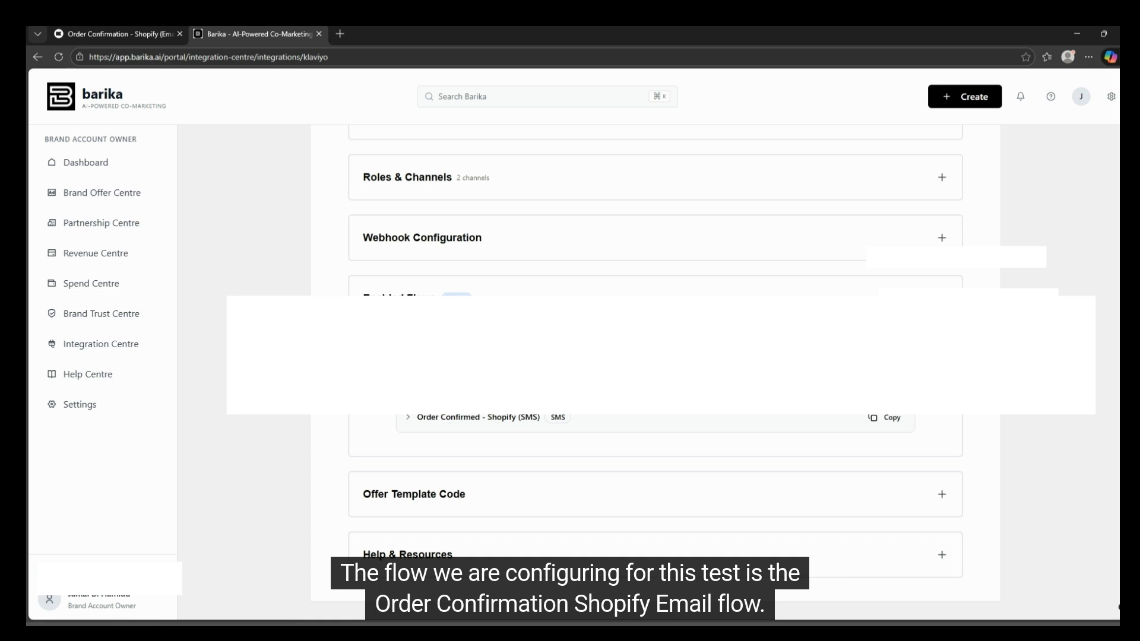
pyautogui.click(887, 386)
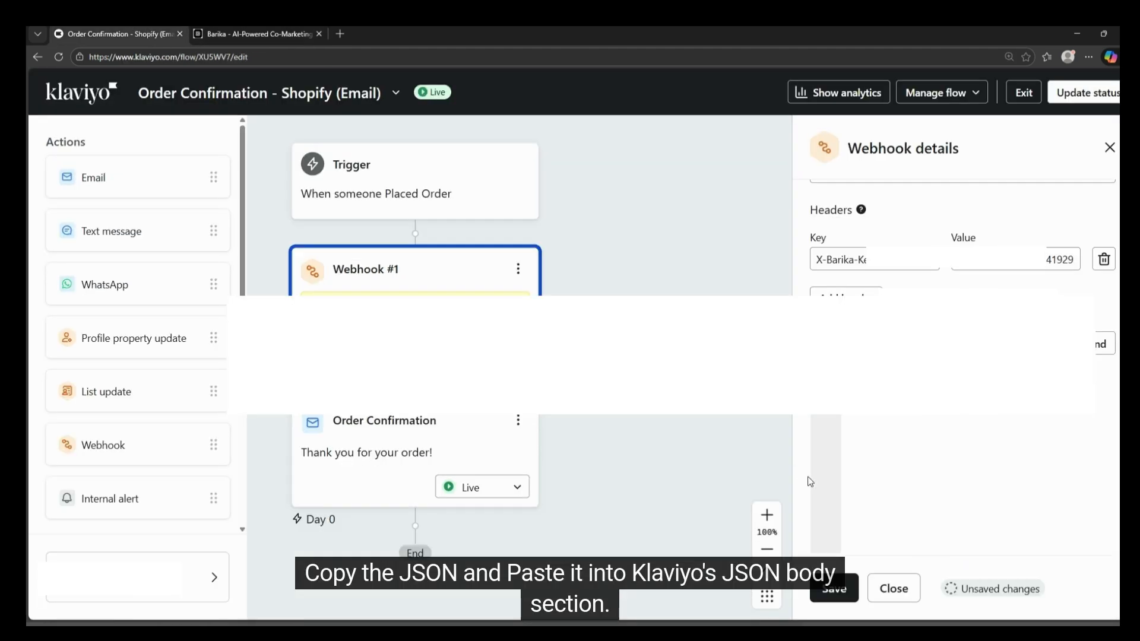
pyautogui.click(858, 427)
pyautogui.hotkey('ctrl', 'v')
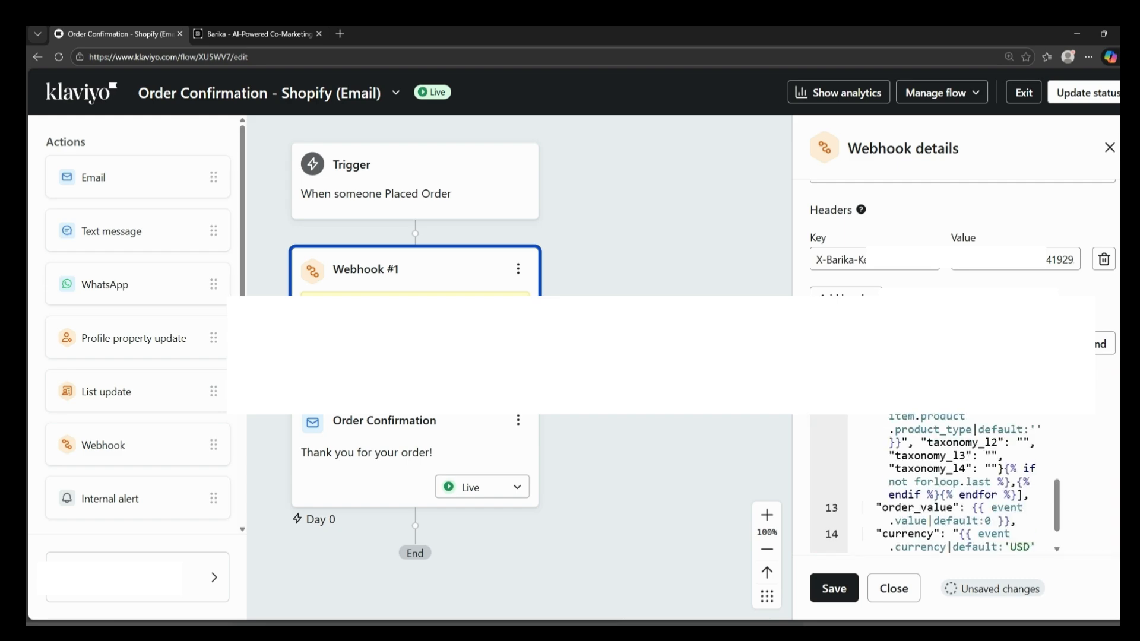
# Save the Barika Offer Match webhook and set its status to Live.
pyautogui.scroll(-1, 935, 484)
pyautogui.click(831, 587)
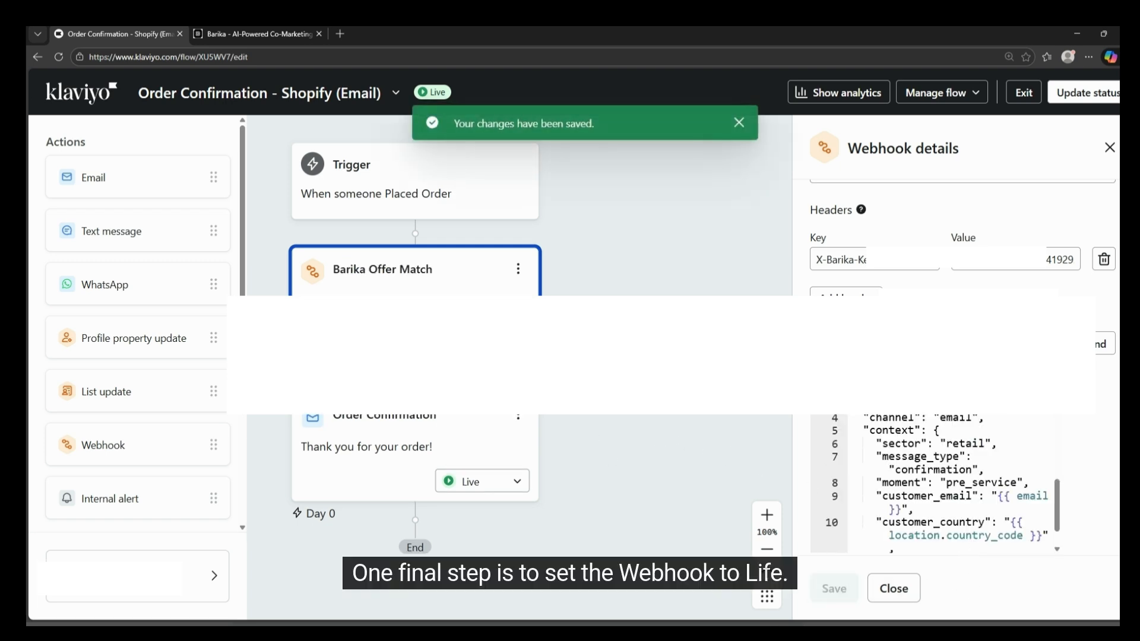
pyautogui.click(502, 344)
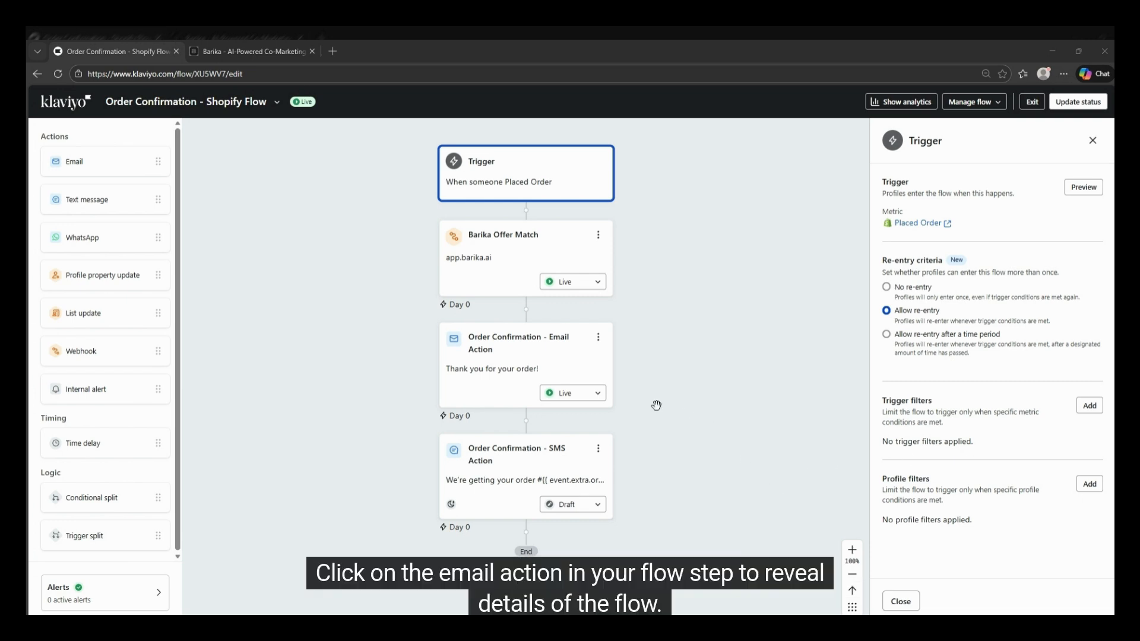
# Open the Order Confirmation email's template for editing and add an HTML block between the Track Your Order! button and the social links bar.
pyautogui.click(512, 360)
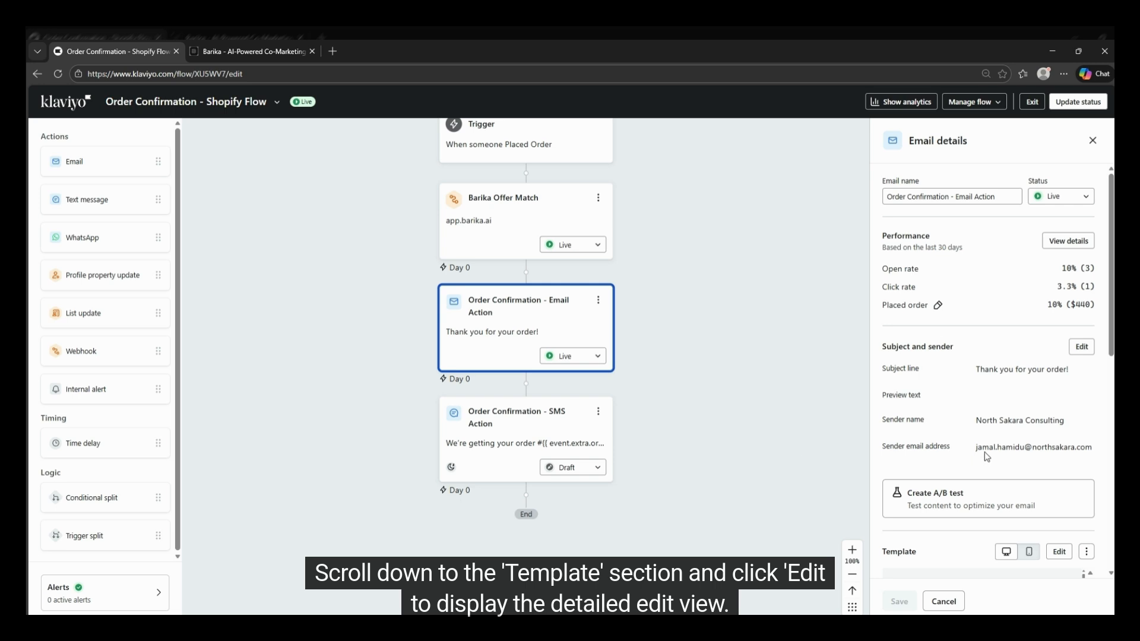
pyautogui.scroll(-5, 1051, 441)
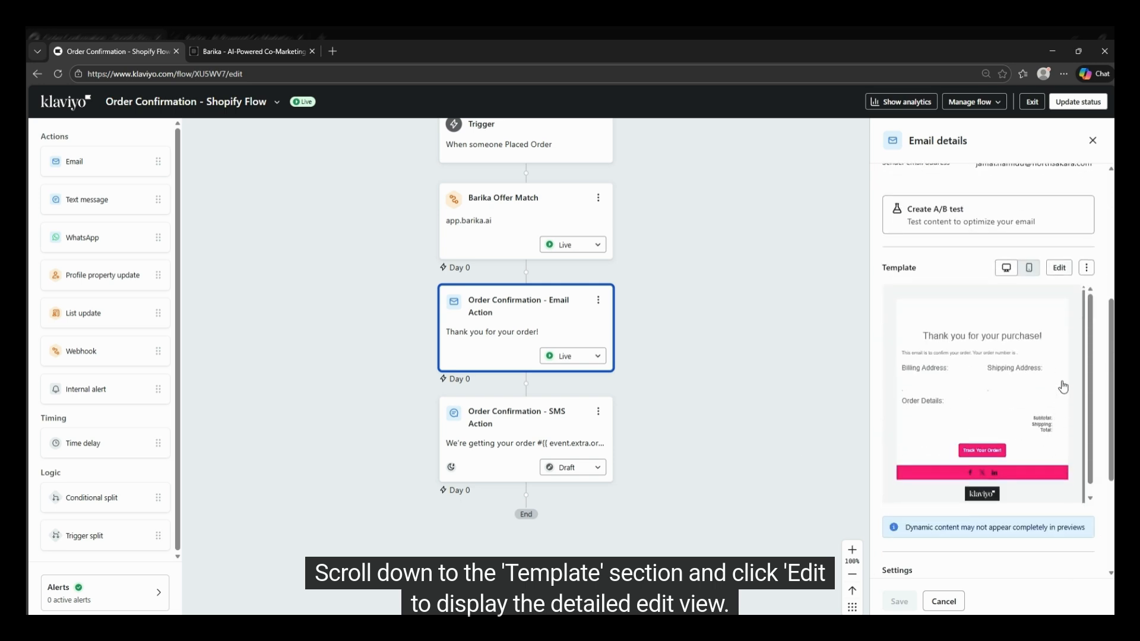
pyautogui.click(1060, 273)
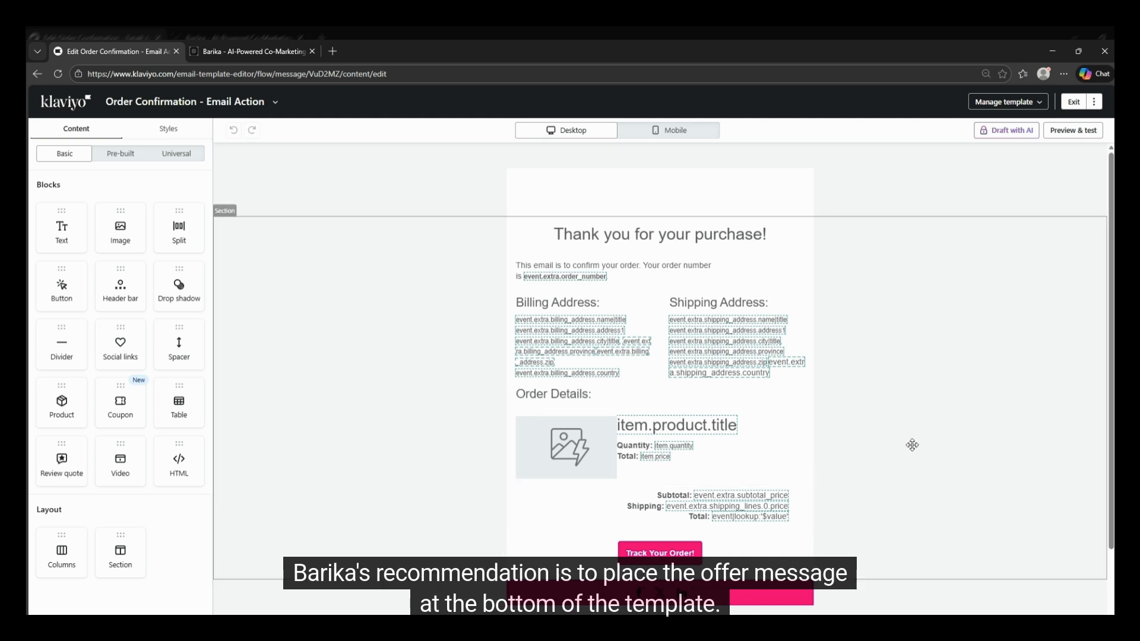
pyautogui.scroll(-1, 910, 444)
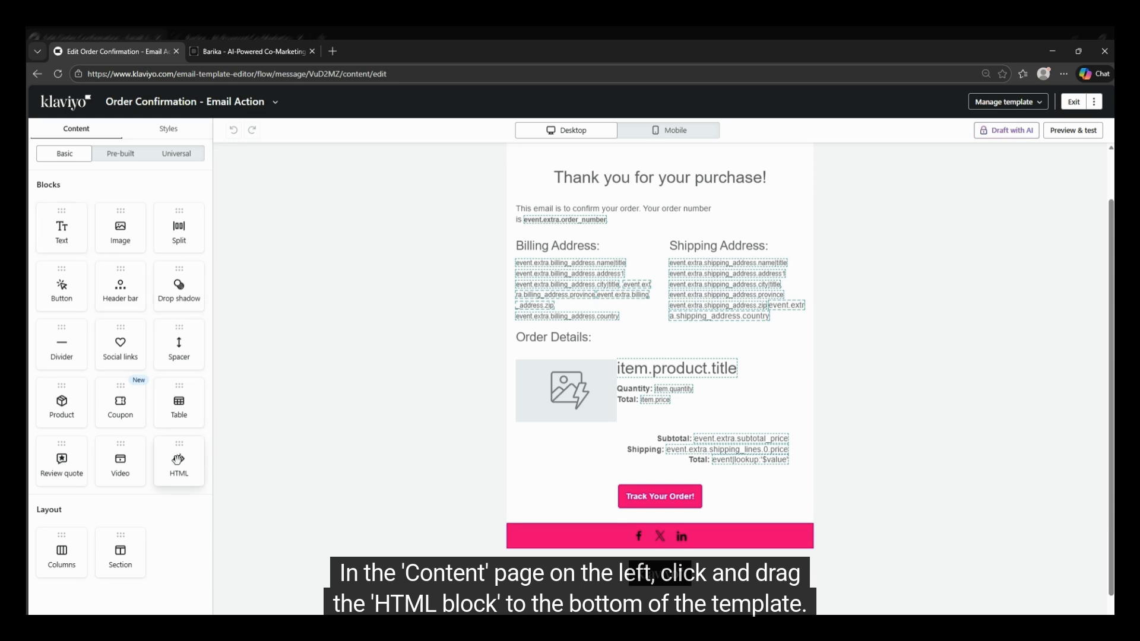
pyautogui.moveTo(178, 462); pyautogui.dragTo(654, 532)
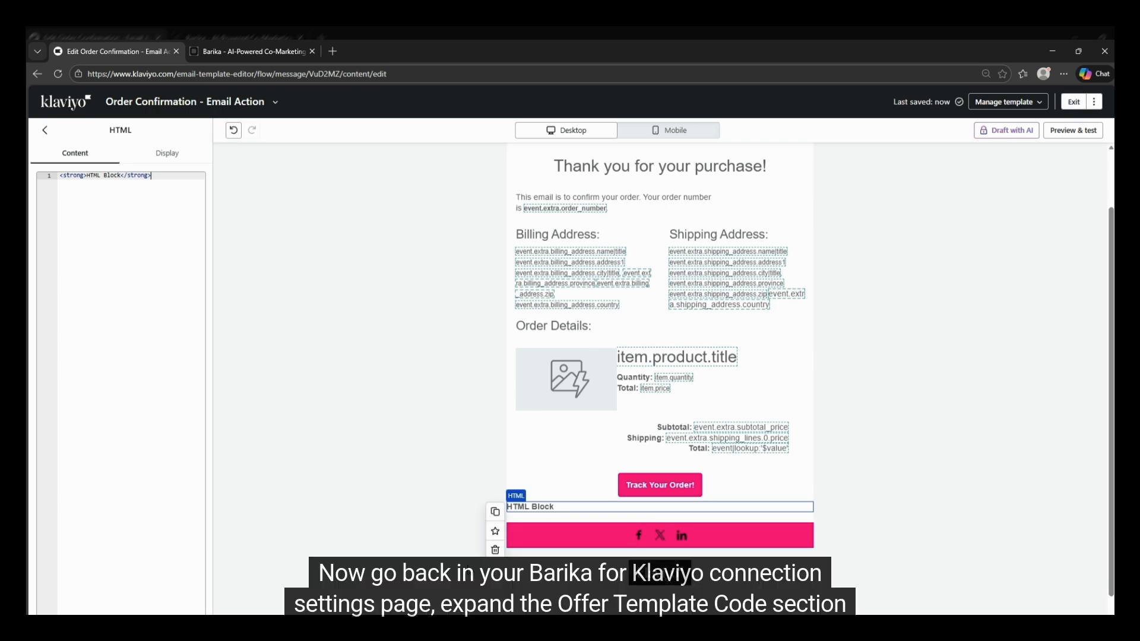
# Switch to Barika's Klaviyo settings and copy the Email Template Code from the Offer Template Code section.
pyautogui.click(248, 52)
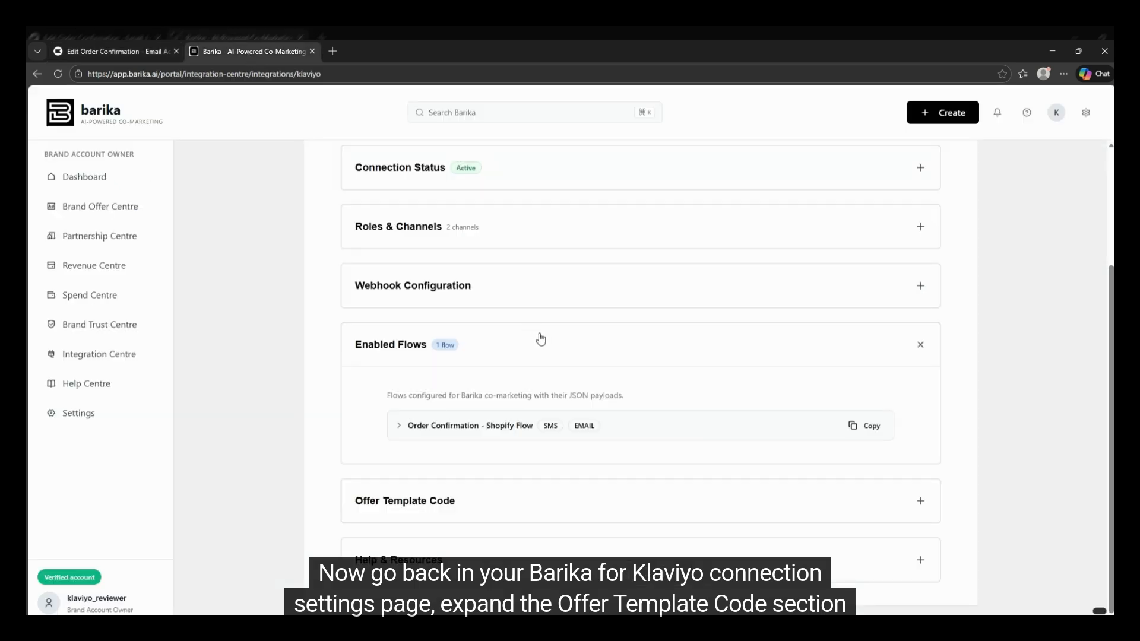
pyautogui.click(599, 504)
pyautogui.scroll(-2, 631, 504)
pyautogui.click(878, 404)
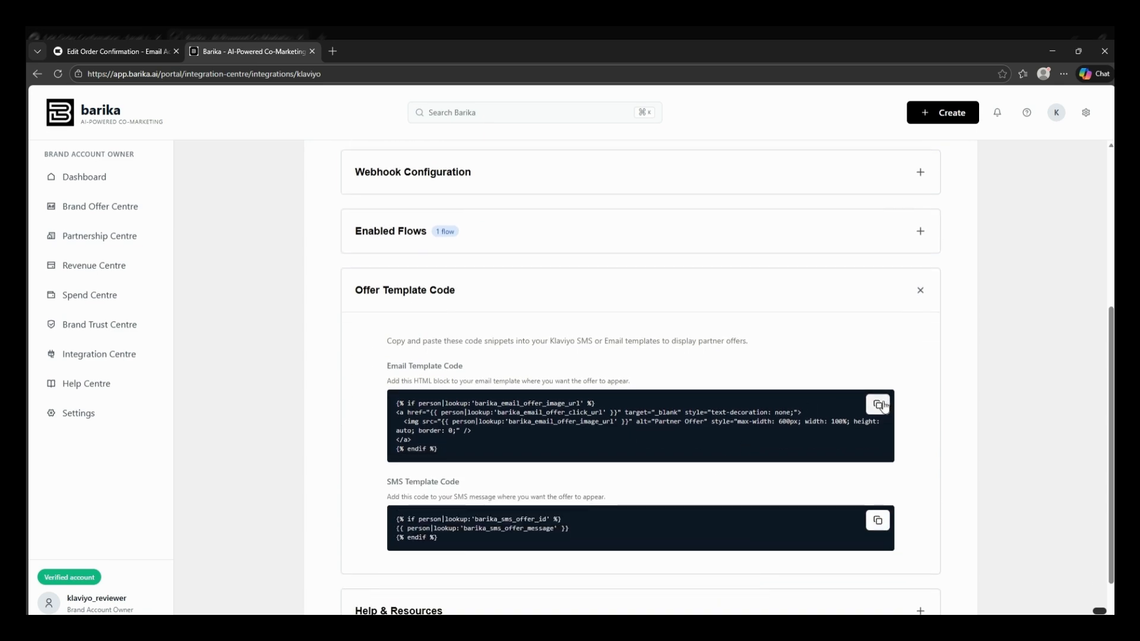
# Replace the content of the HTML block in the Klaviyo email template with the copied Barika code and exit the template editor.
pyautogui.click(97, 52)
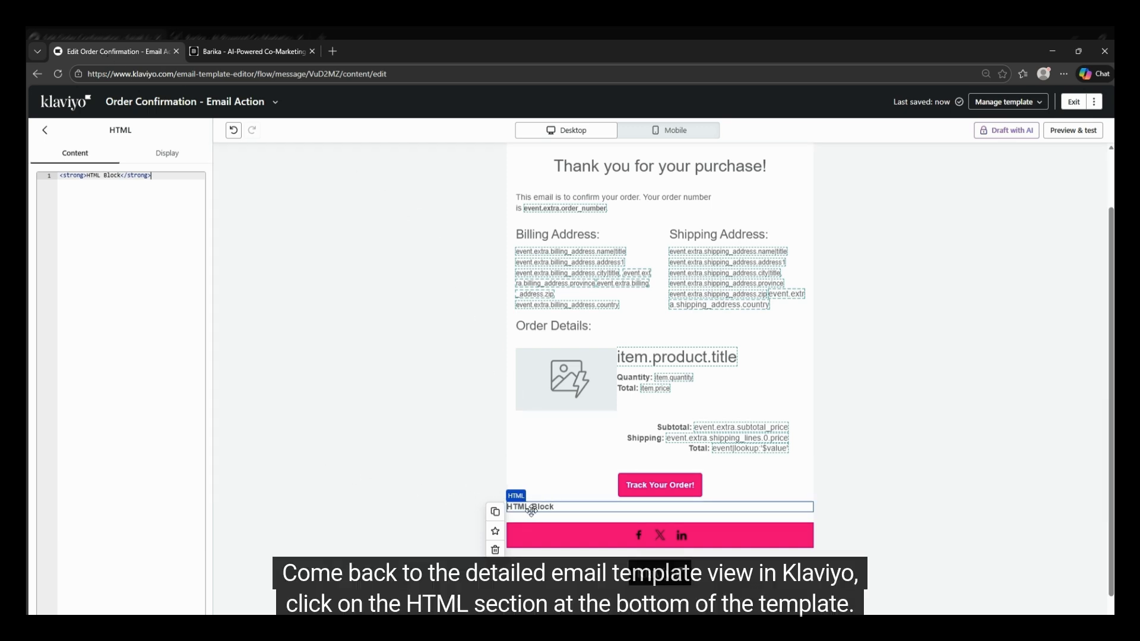
pyautogui.click(106, 274)
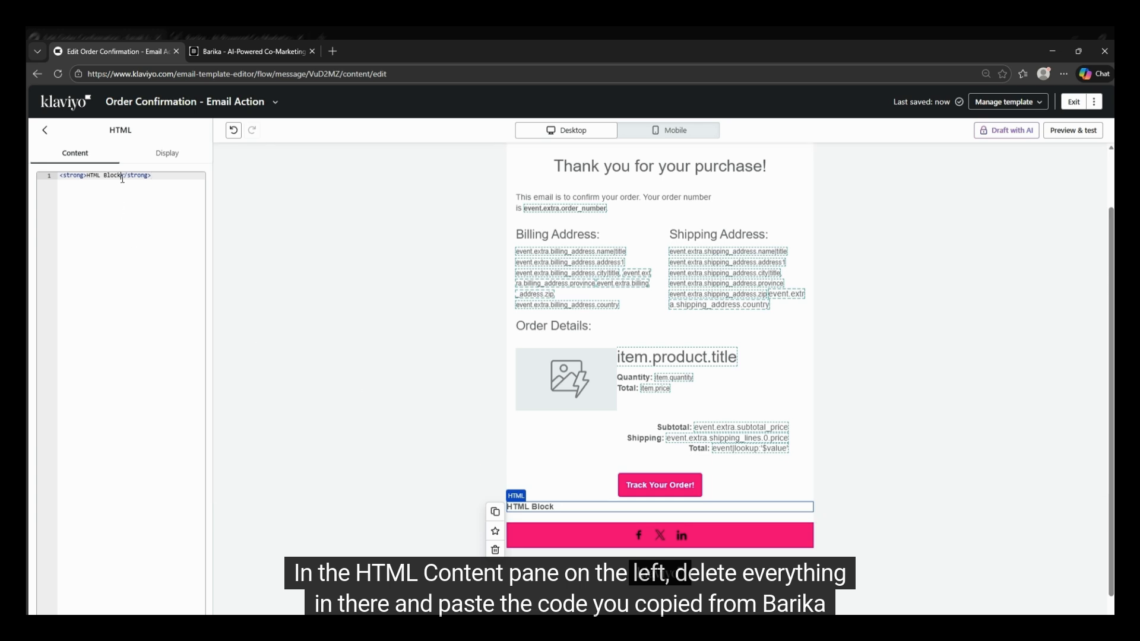
pyautogui.hotkey('ctrl', 'a')
pyautogui.press('BackSpace')
pyautogui.hotkey('ctrl', 'v')
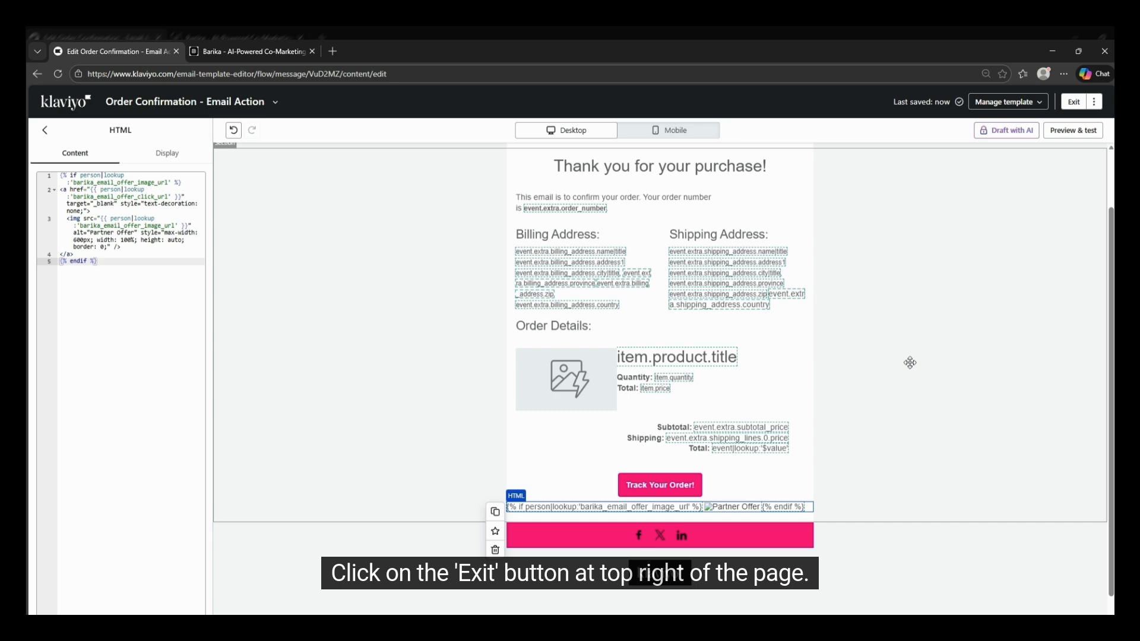
pyautogui.click(1073, 104)
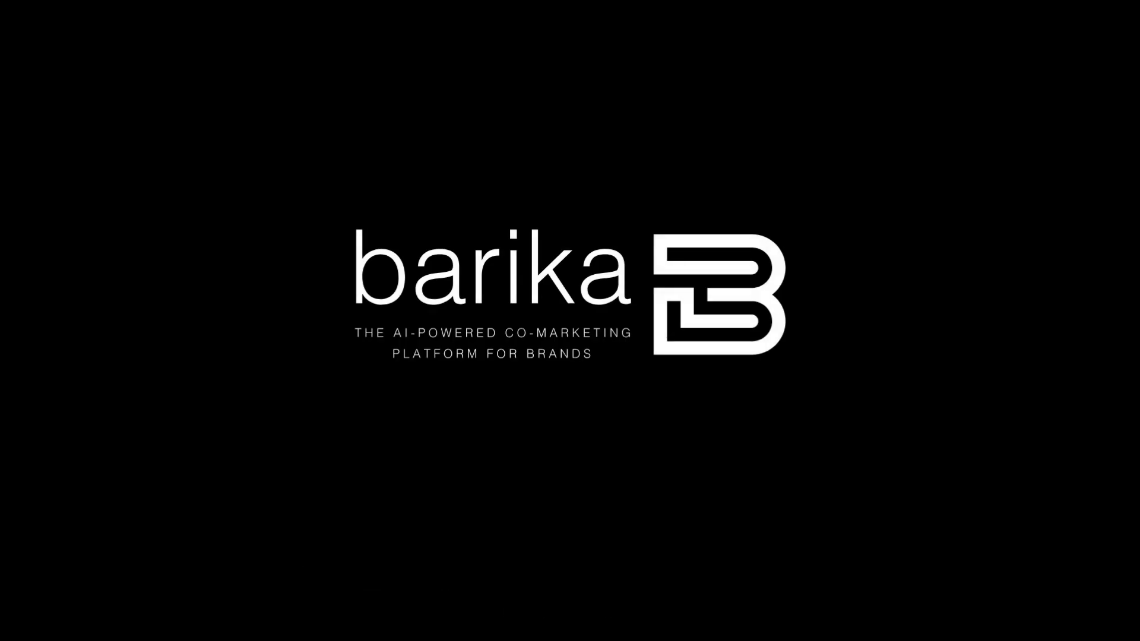